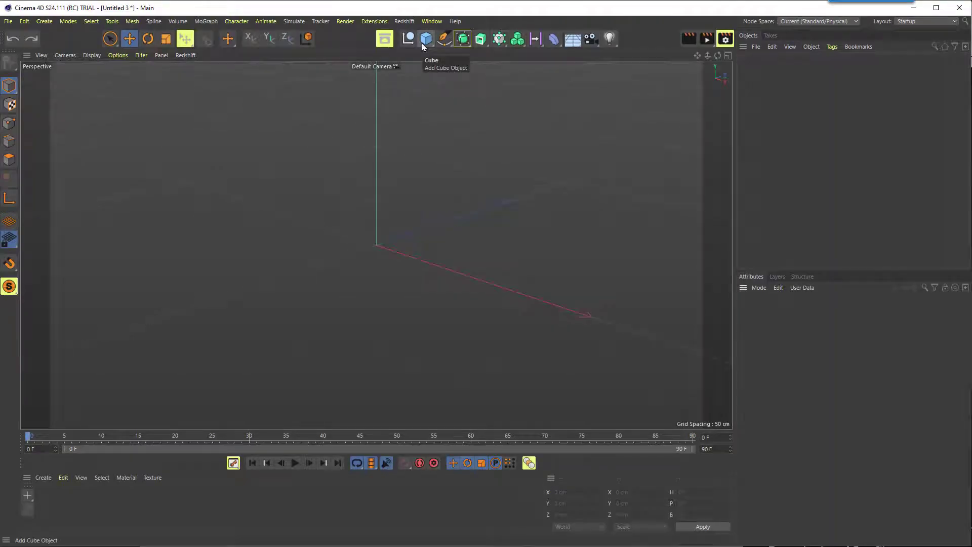
Add a Text object that reads GREEBLES and set its font to Russo One.
left_click(423, 44)
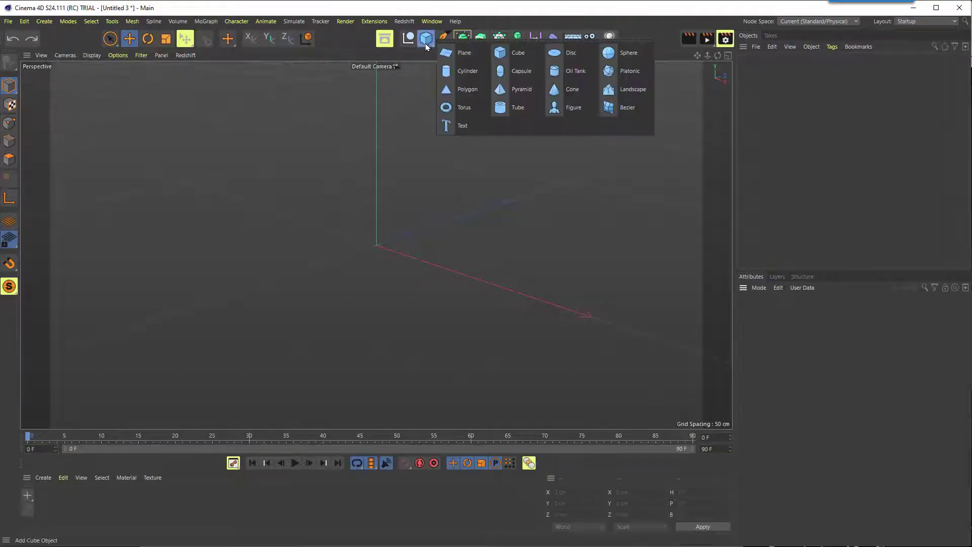
left_click(467, 129)
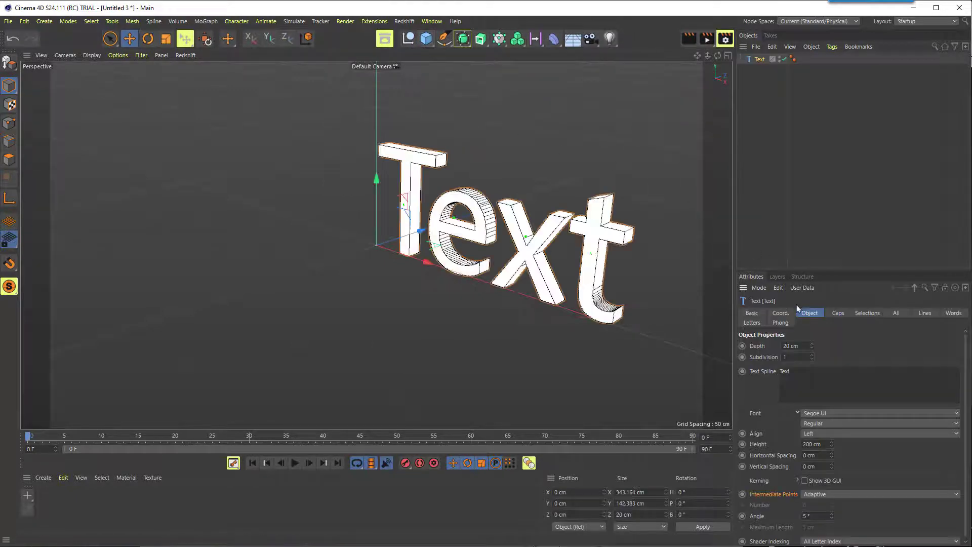
double_click(796, 377)
type("GREEBLES")
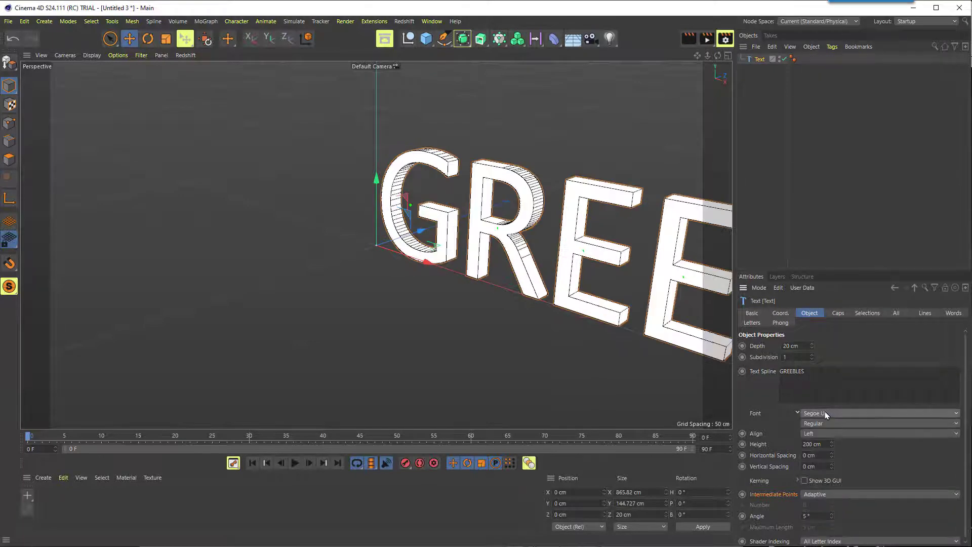
left_click(825, 414)
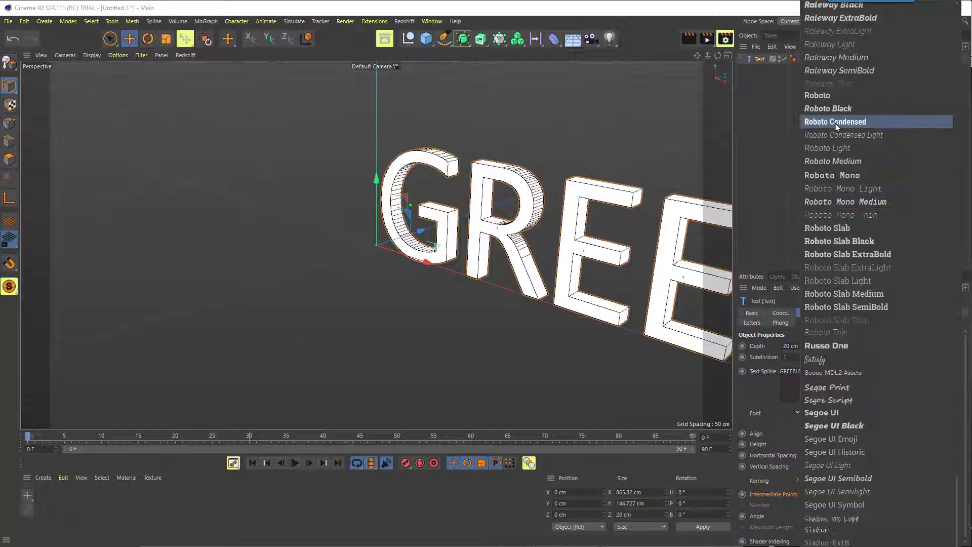
left_click(847, 347)
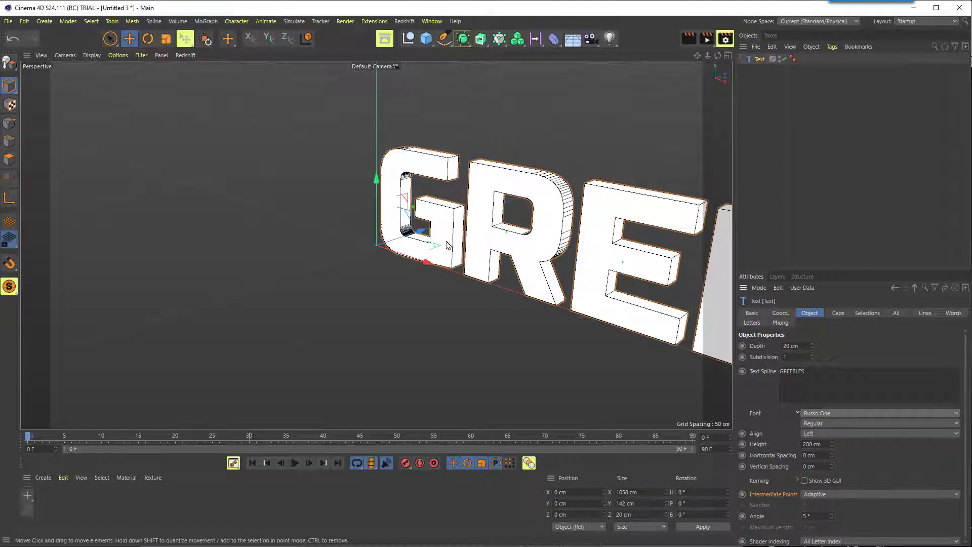
Set the GREEBLES text Align to Middle and Horizontal Spacing to 33 cm, then orbit to inspect.
left_click(830, 433)
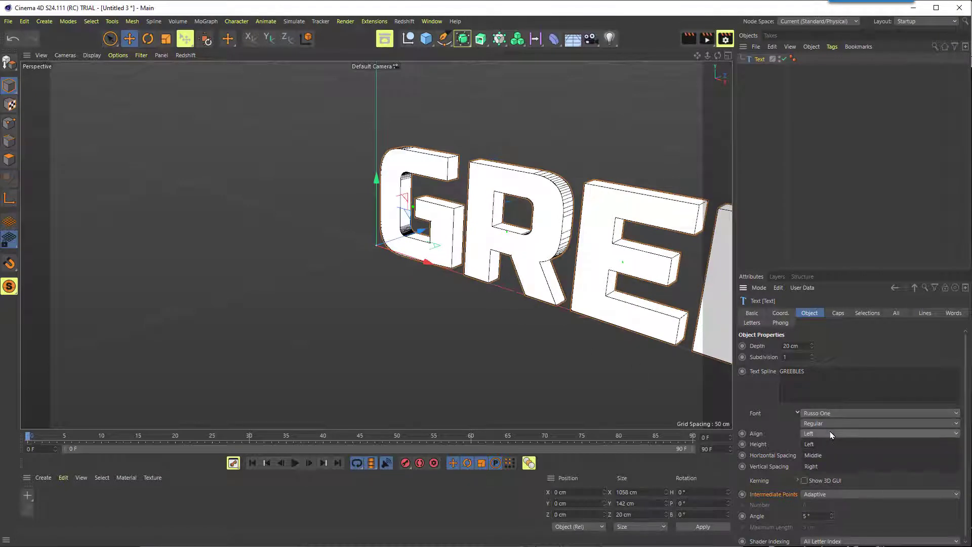
left_click(832, 455)
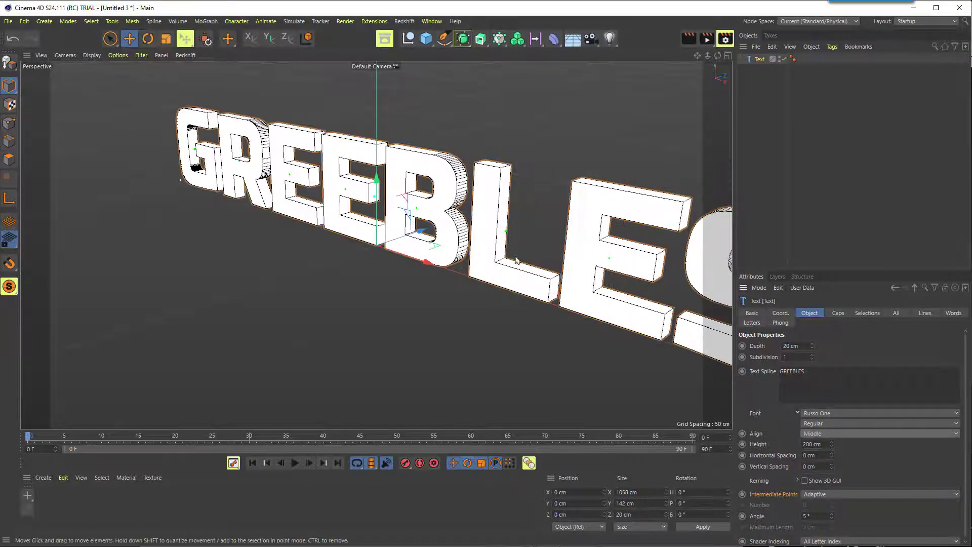
scroll(513, 308, "down", 2)
scroll(513, 309, "down", 1)
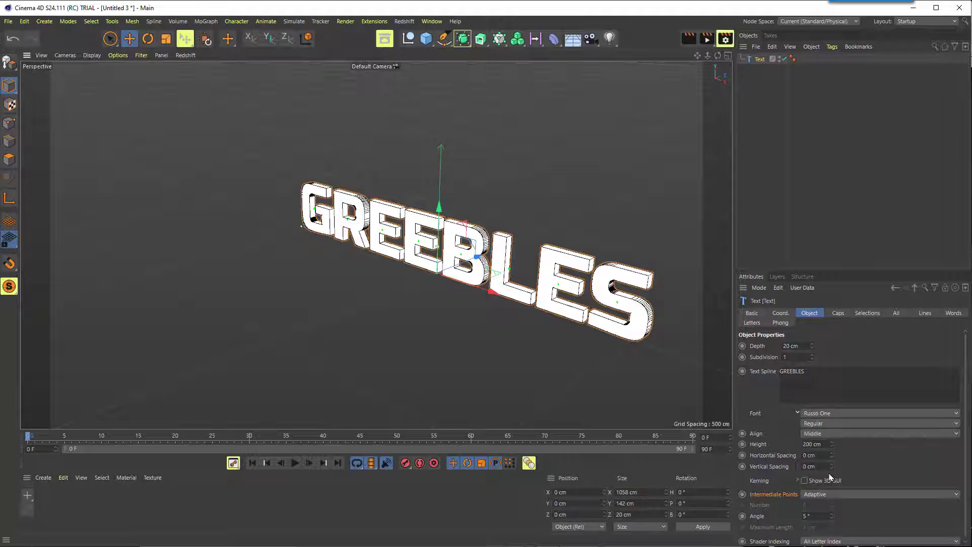
left_click_drag(831, 456, 853, 450)
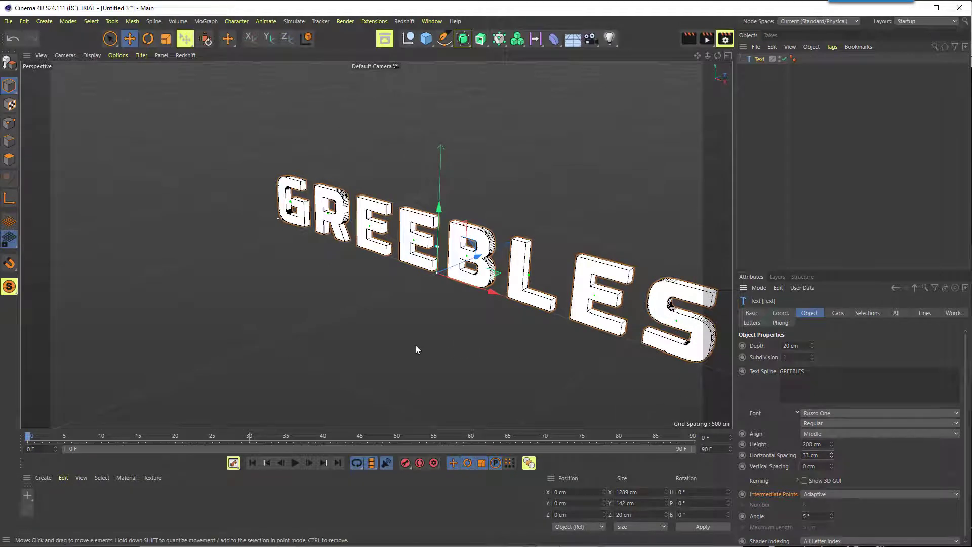
mouse_move(417, 349)
left_mouse_down()
mouse_move(435, 354)
mouse_move(496, 332)
mouse_move(432, 348)
left_mouse_up()
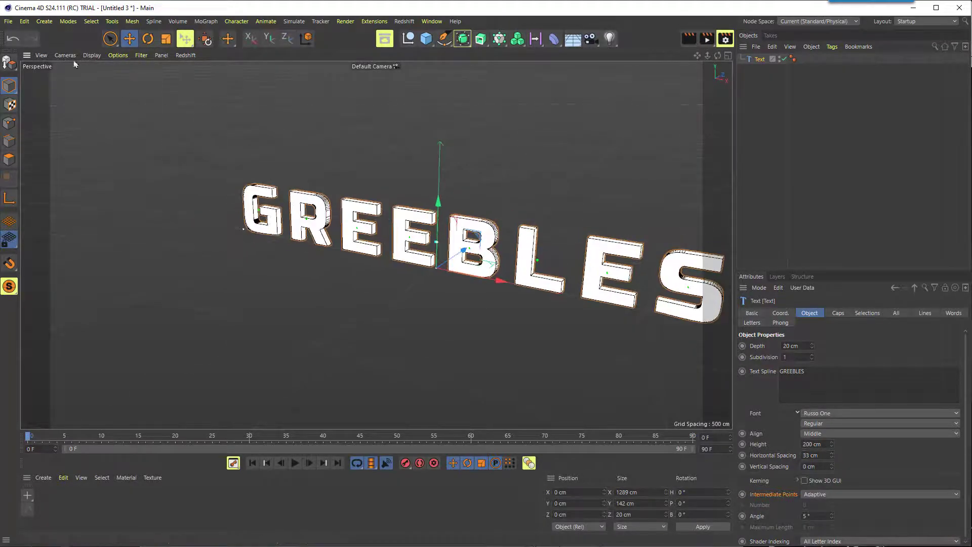
Set extrusion Subdivision to 2 and Intermediate Points to Uniform with 8 points.
left_click(92, 55)
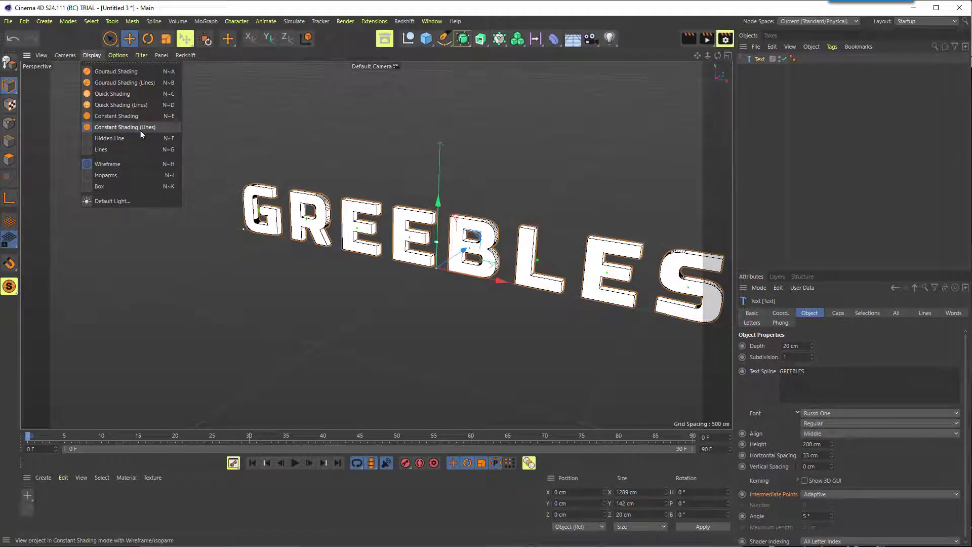
scroll(507, 304, "up", 5)
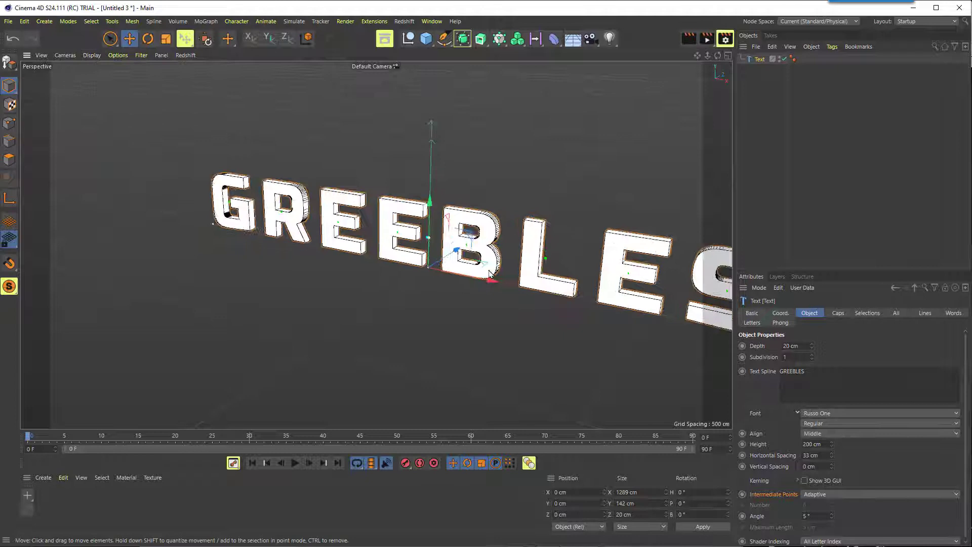
scroll(490, 274, "up", 2)
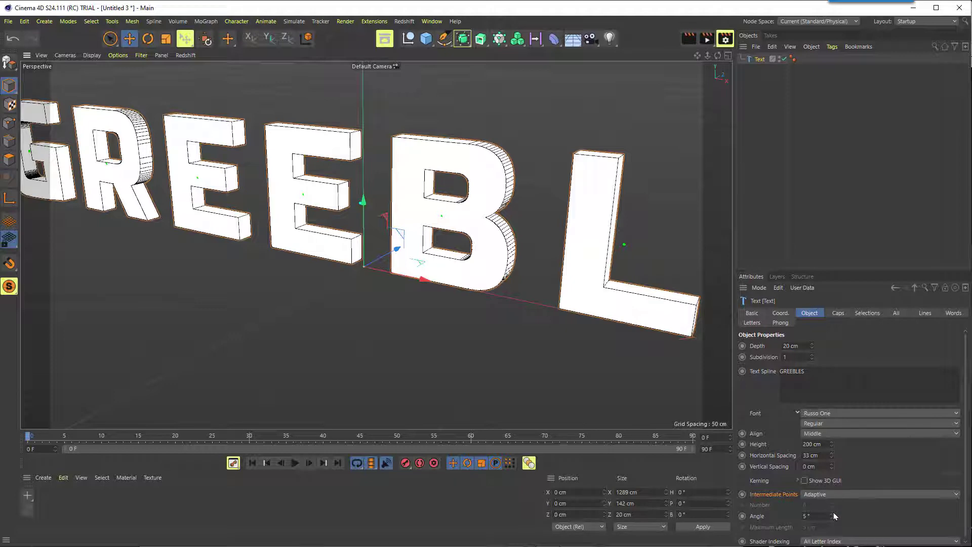
left_click(811, 355)
left_click(811, 355)
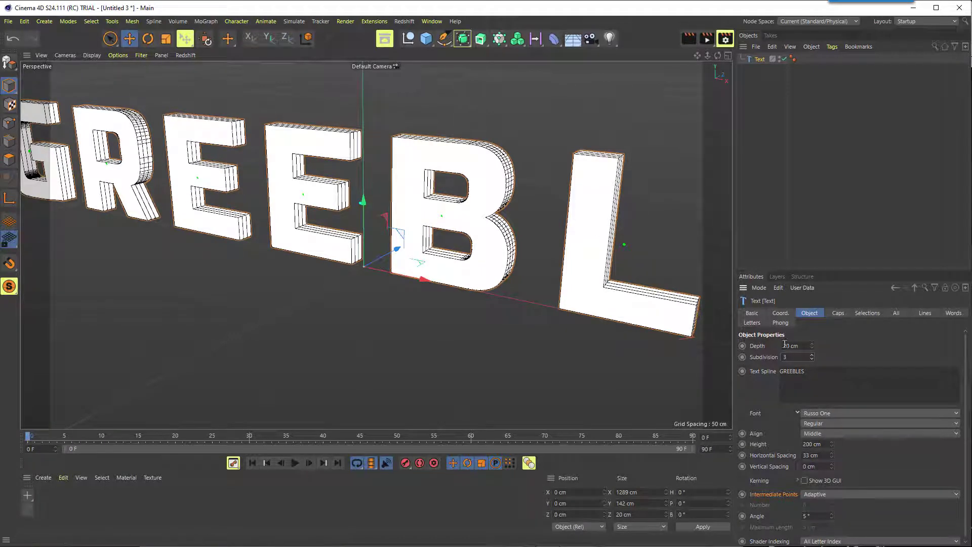
left_click(812, 359)
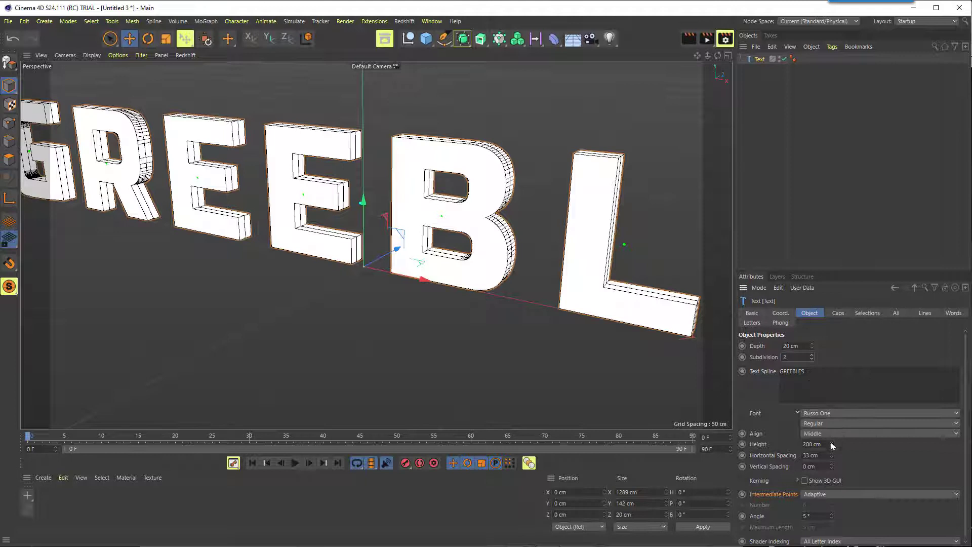
left_click(824, 498)
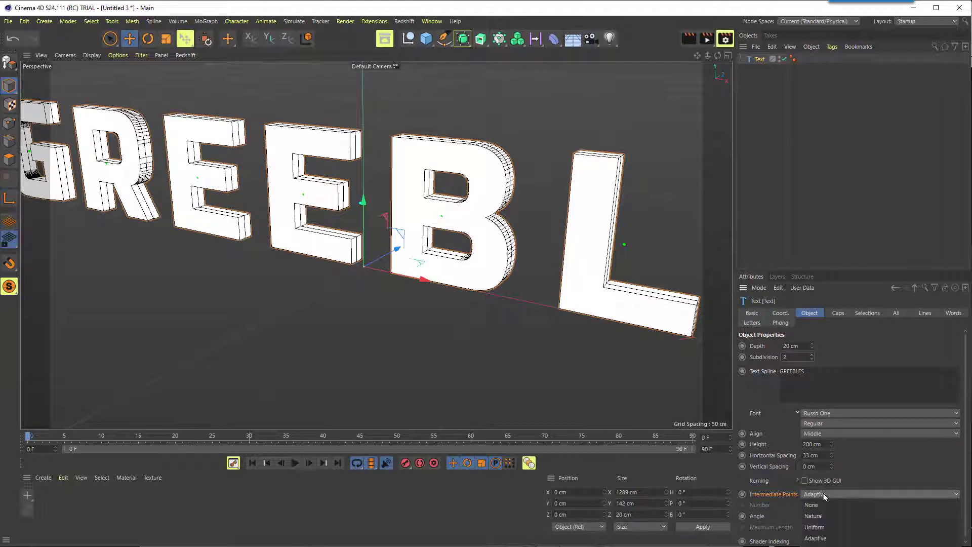
left_click(837, 527)
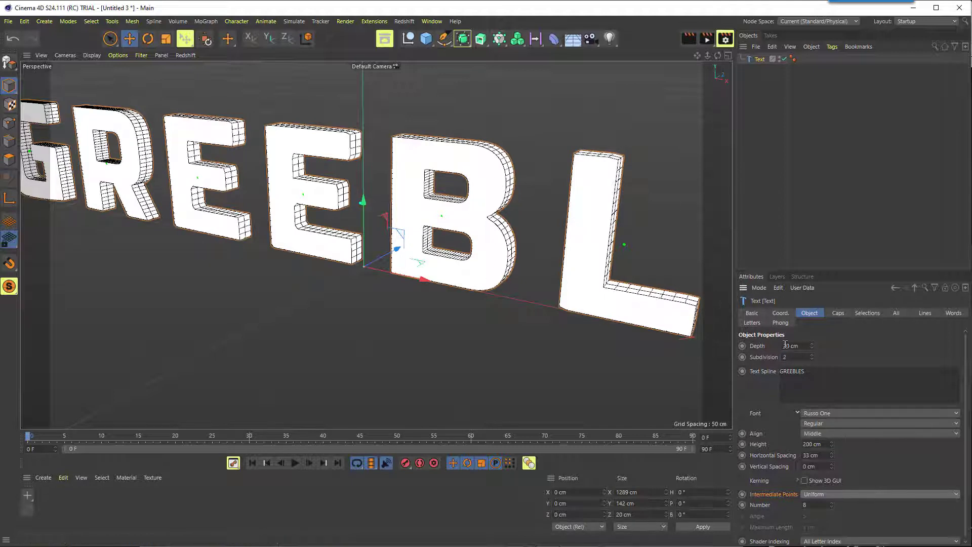
Set the GREEBLES Caps Type to Regular Grid, after briefly trying Quadrangle caps.
left_click(838, 313)
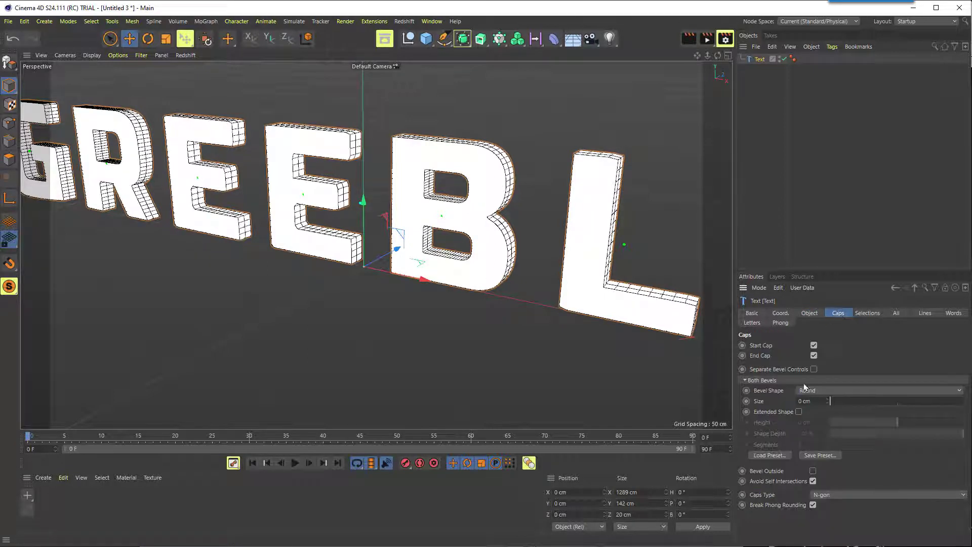
left_click(832, 496)
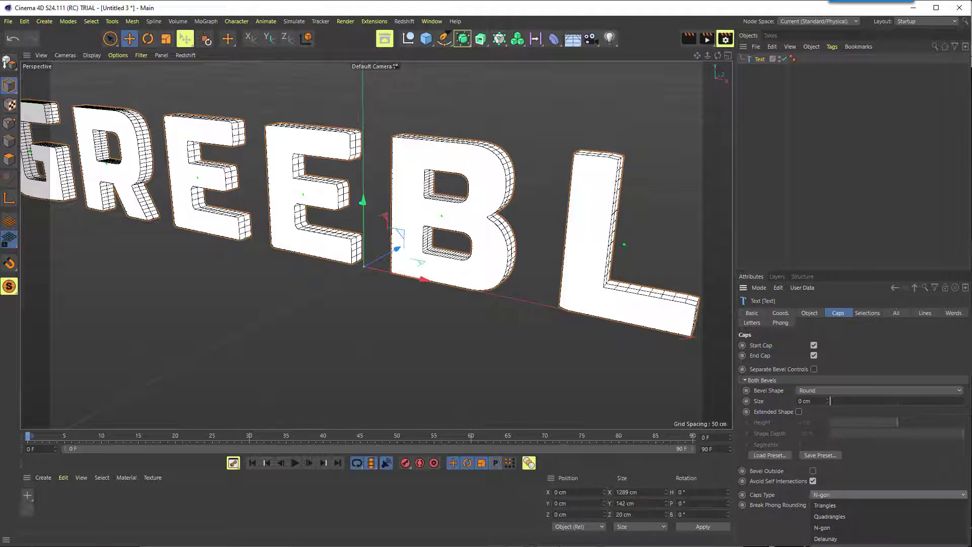
left_click(825, 546)
left_click(830, 498)
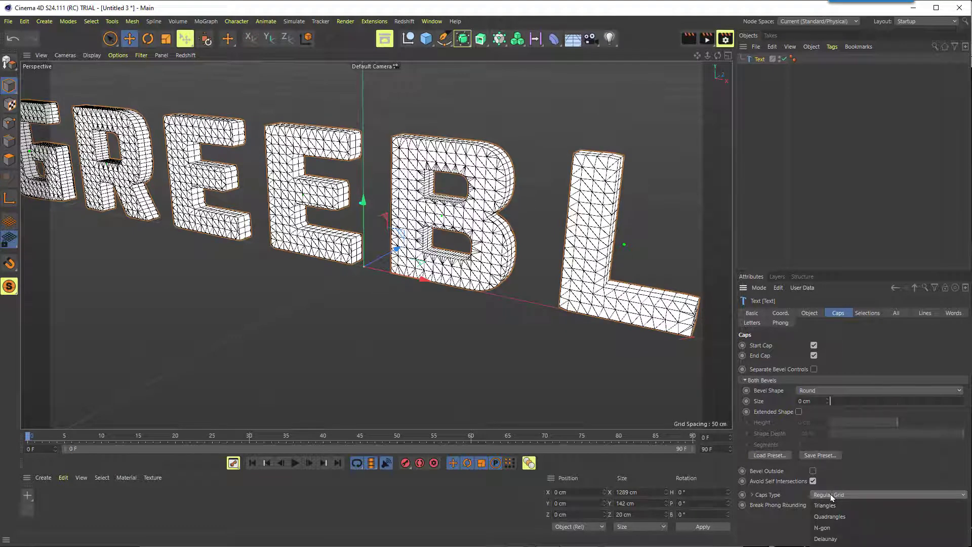
left_click(835, 517)
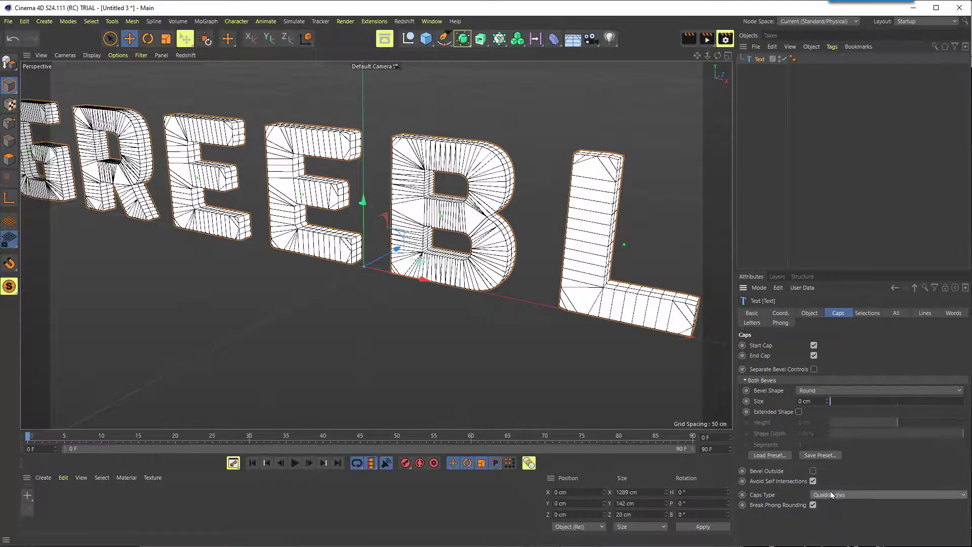
left_click(832, 495)
left_click(828, 545)
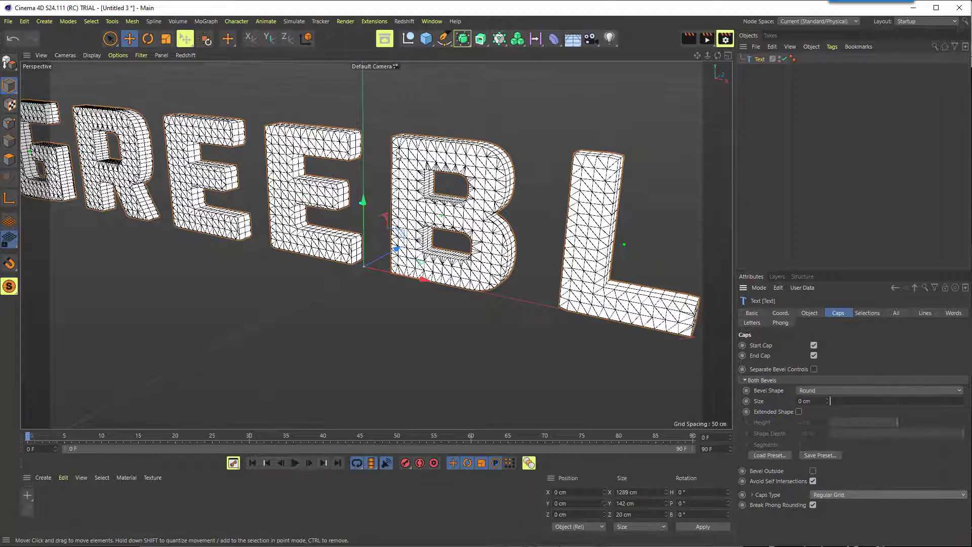
Save the project and export the text as Wavefront OBJ named Greebles_Text.
key("ctrl+s")
left_click(8, 22)
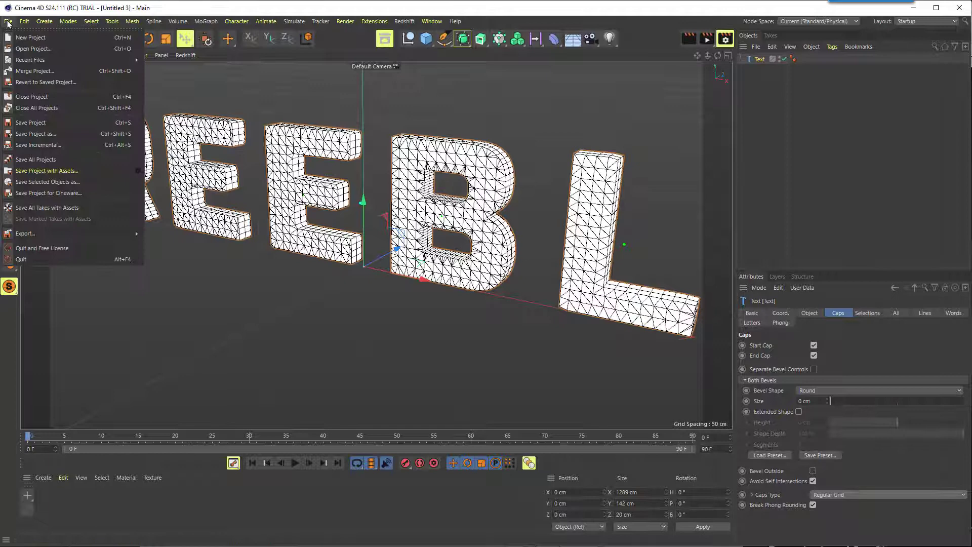
mouse_move(43, 235)
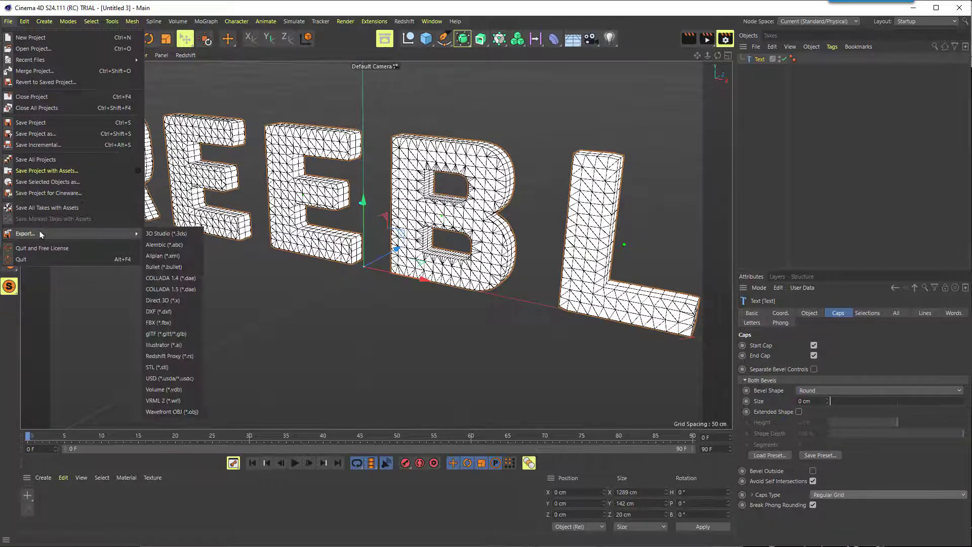
left_click(165, 412)
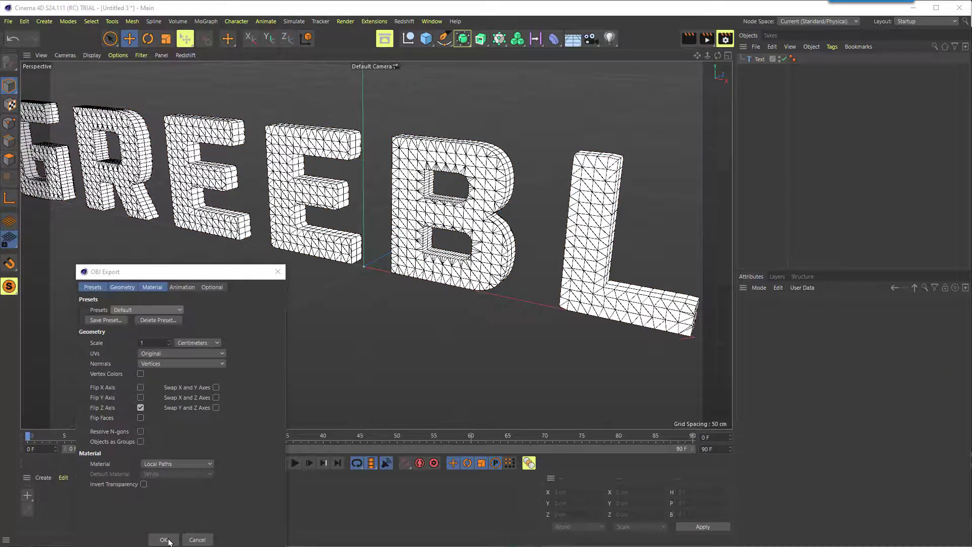
left_click(166, 539)
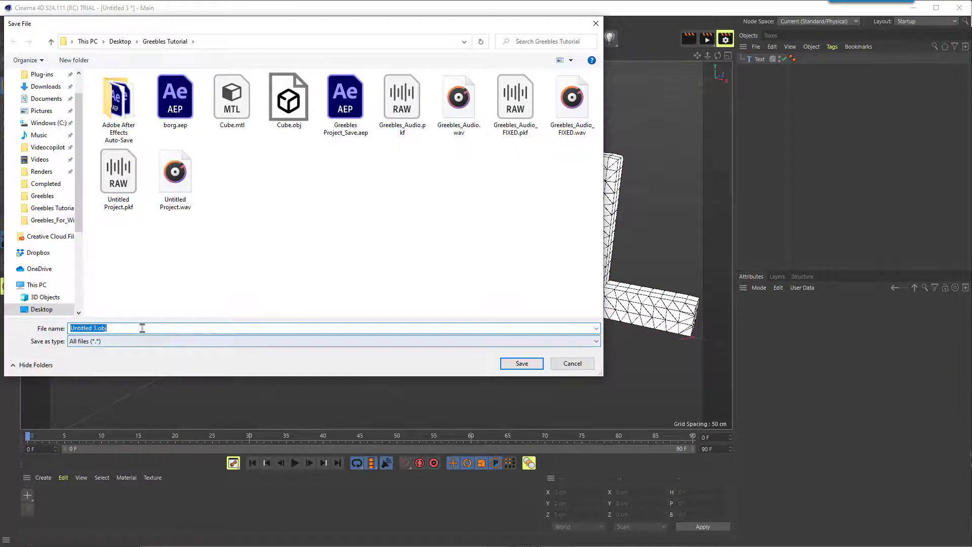
type("Greebl")
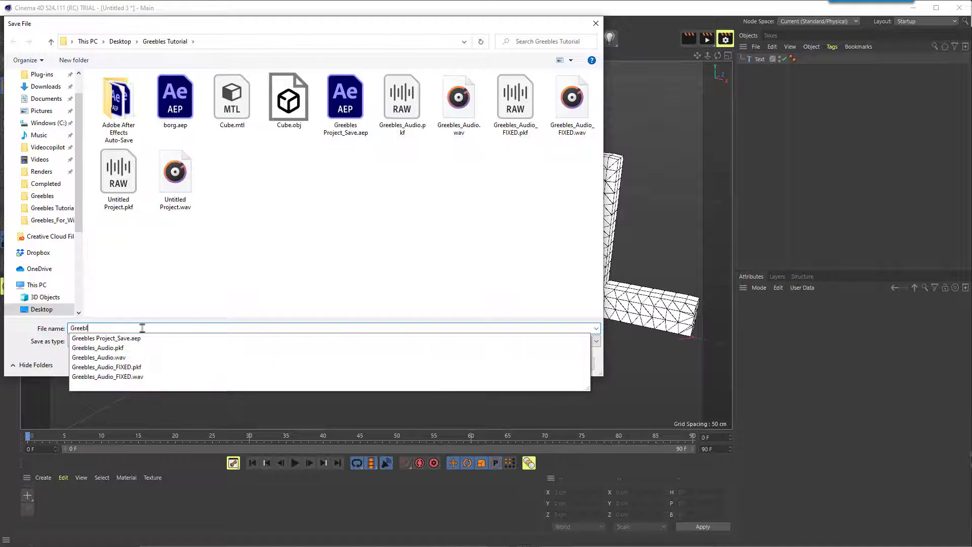
type("es_Text")
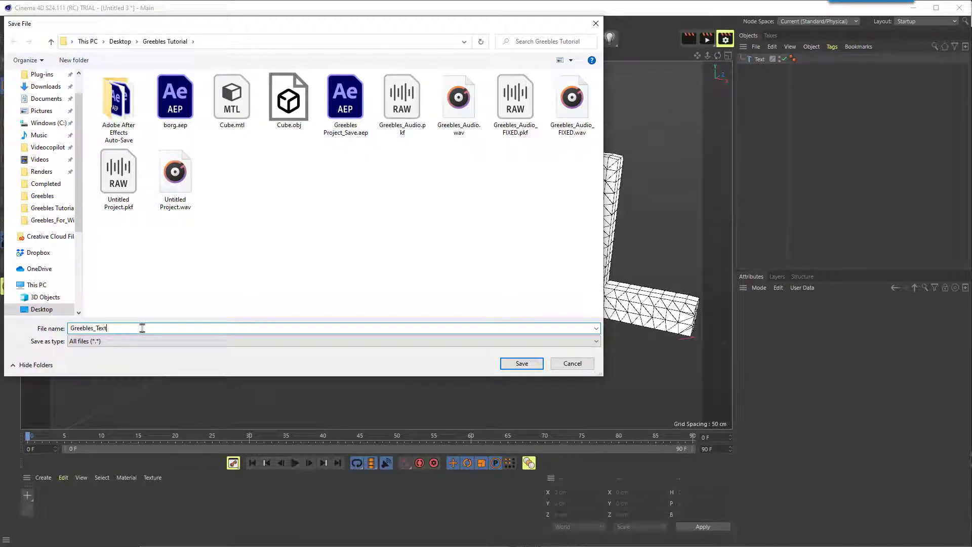
left_click(513, 364)
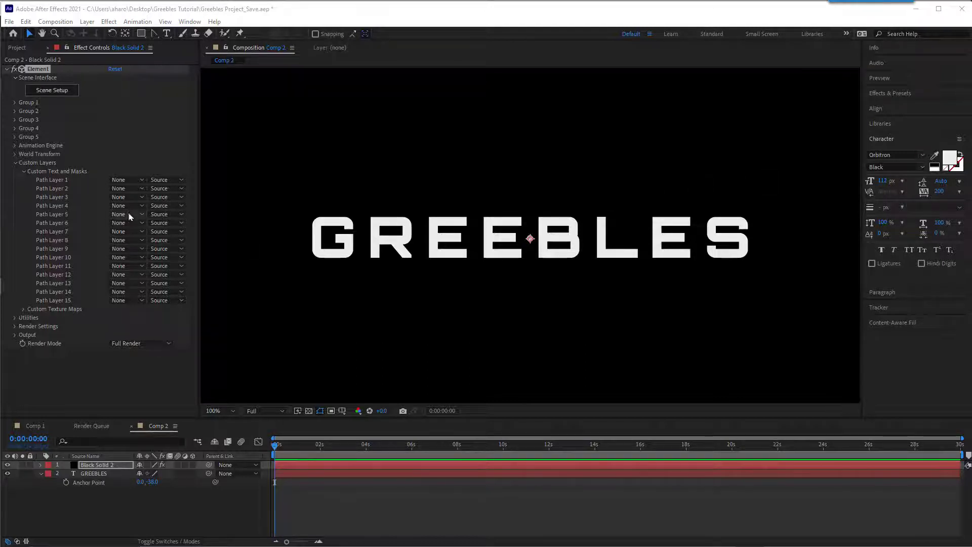
Set Custom Path 1 to the GREEBLES text layer and extrude it in Element's Scene Setup.
left_click(123, 180)
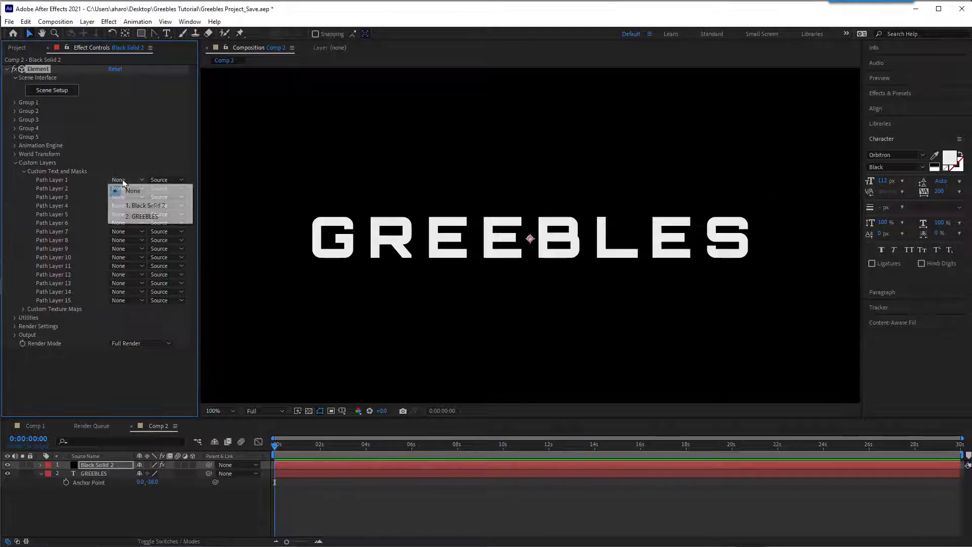
left_click(147, 216)
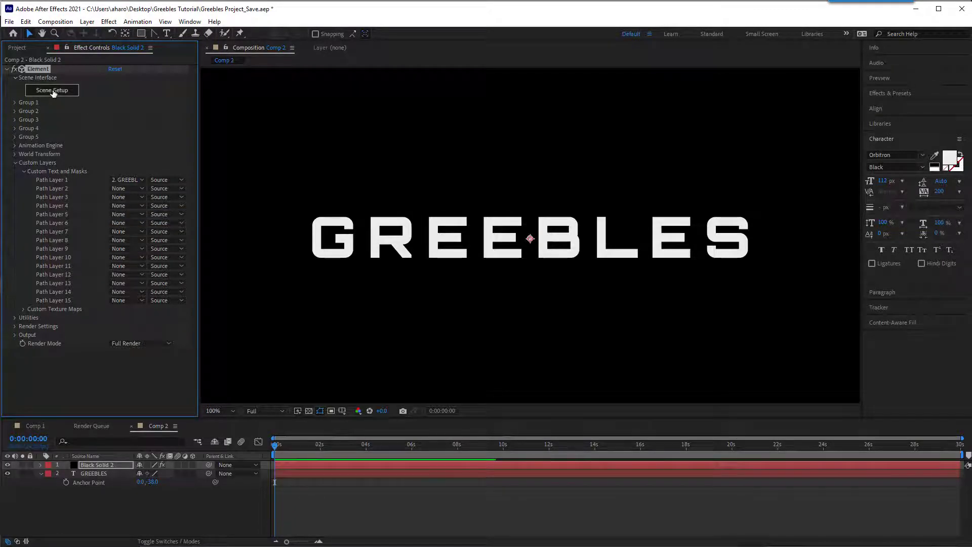
left_click(53, 92)
left_click(357, 95)
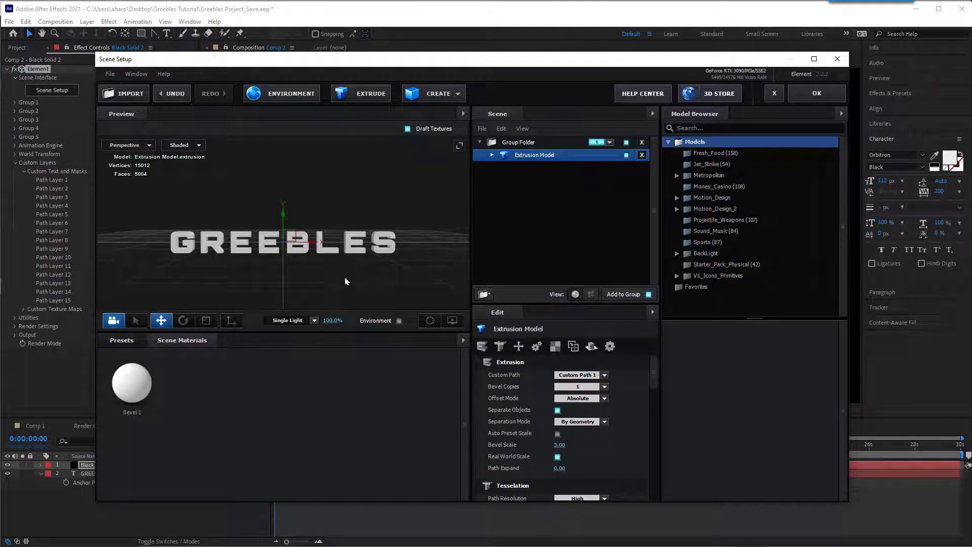
Switch the Scene Setup preview shading to Wireframe.
left_click(199, 145)
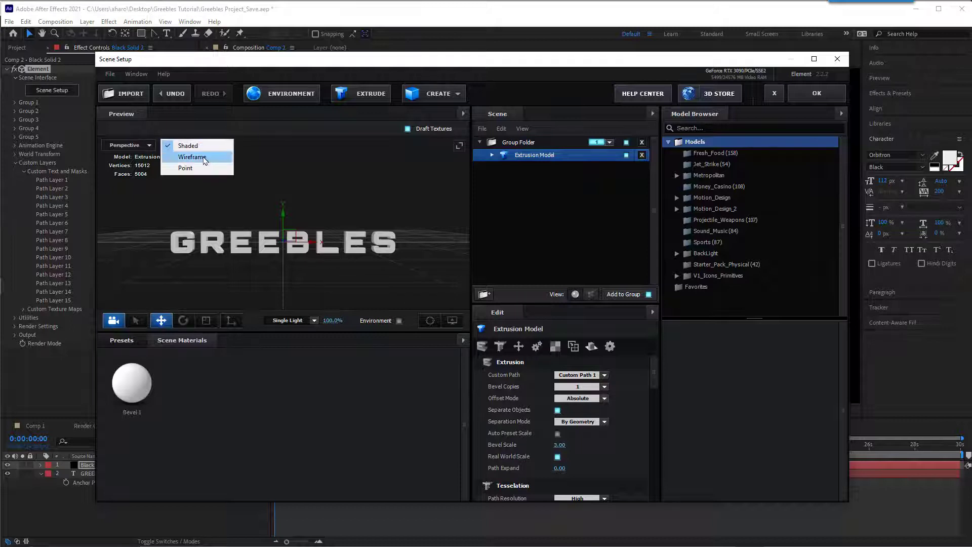
left_click(189, 156)
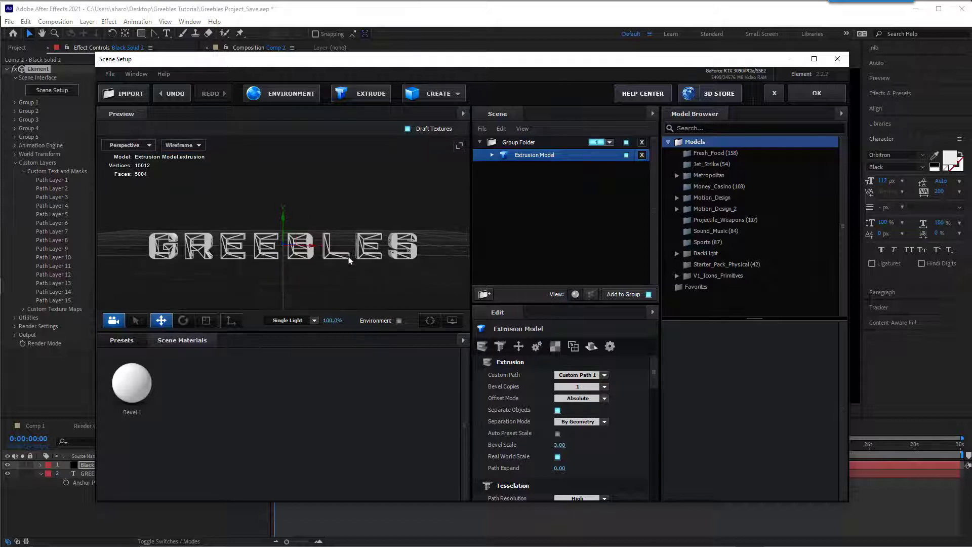
scroll(352, 276, "up", 2)
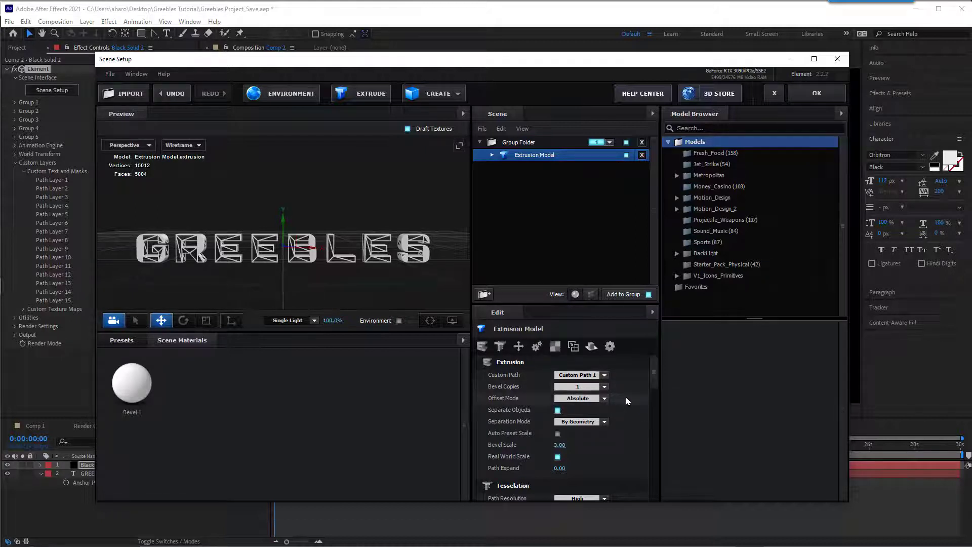
scroll(627, 400, "down", 5)
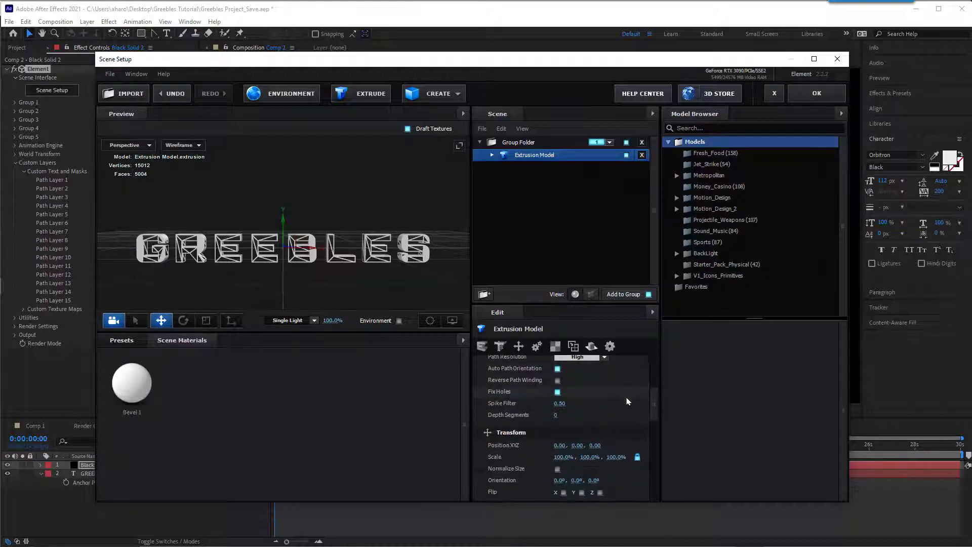
scroll(627, 401, "up", 2)
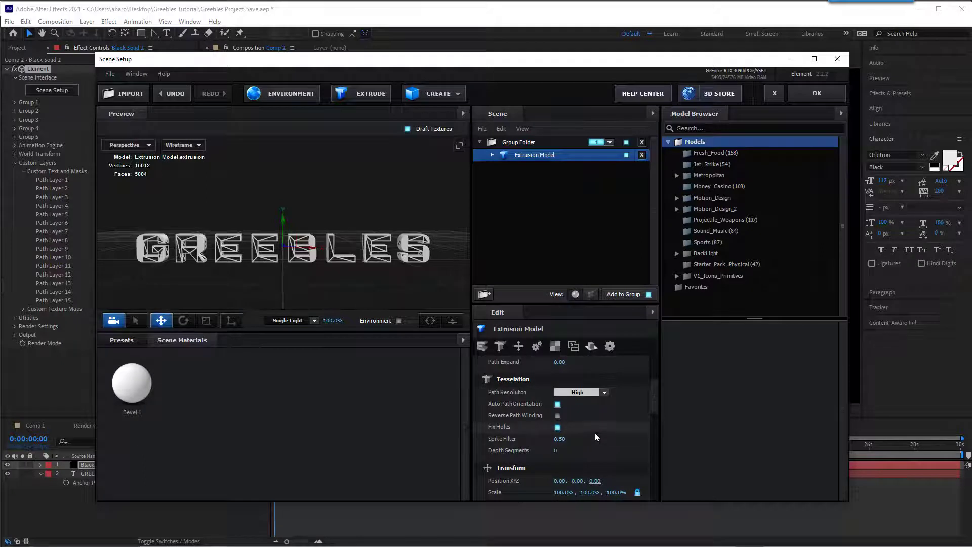
scroll(595, 437, "down", 2)
scroll(597, 404, "up", 2)
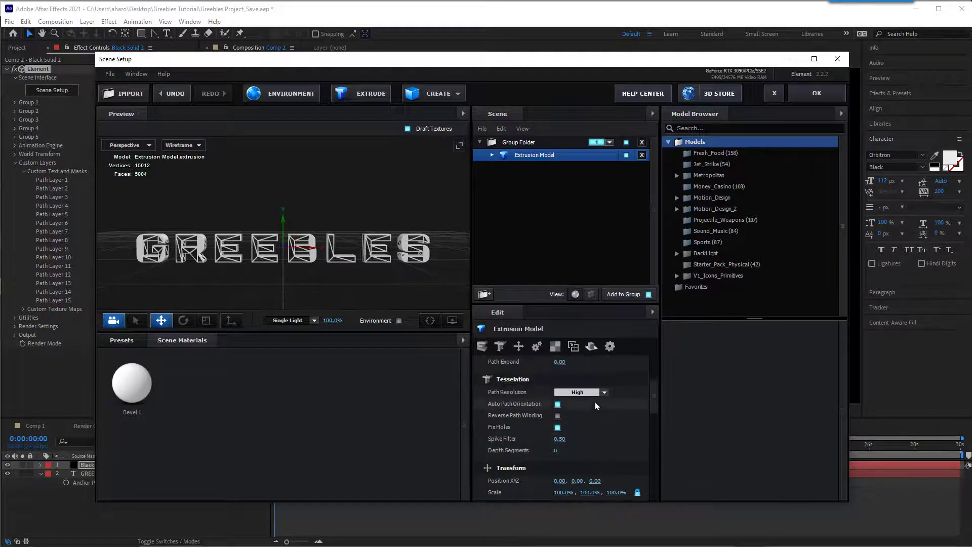
scroll(633, 389, "down", 6)
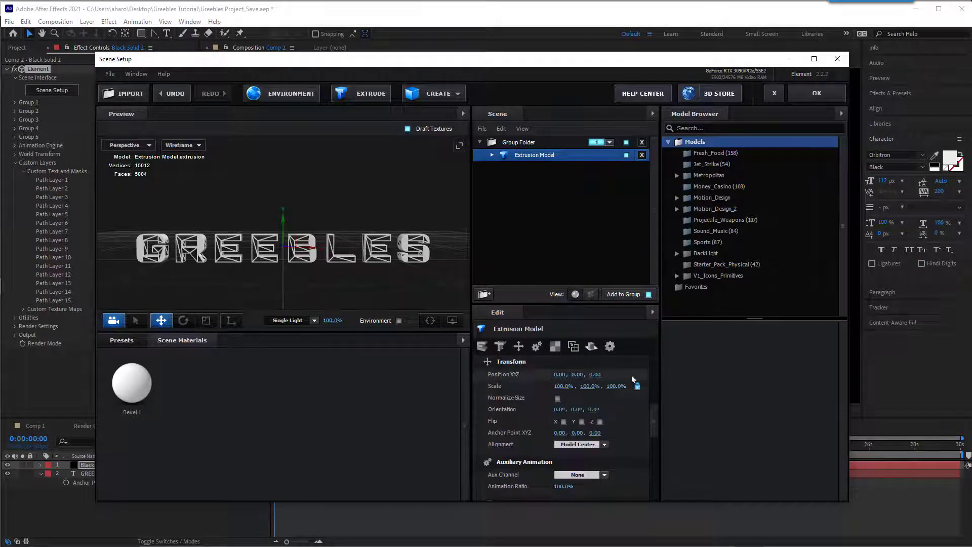
scroll(633, 388, "down", 9)
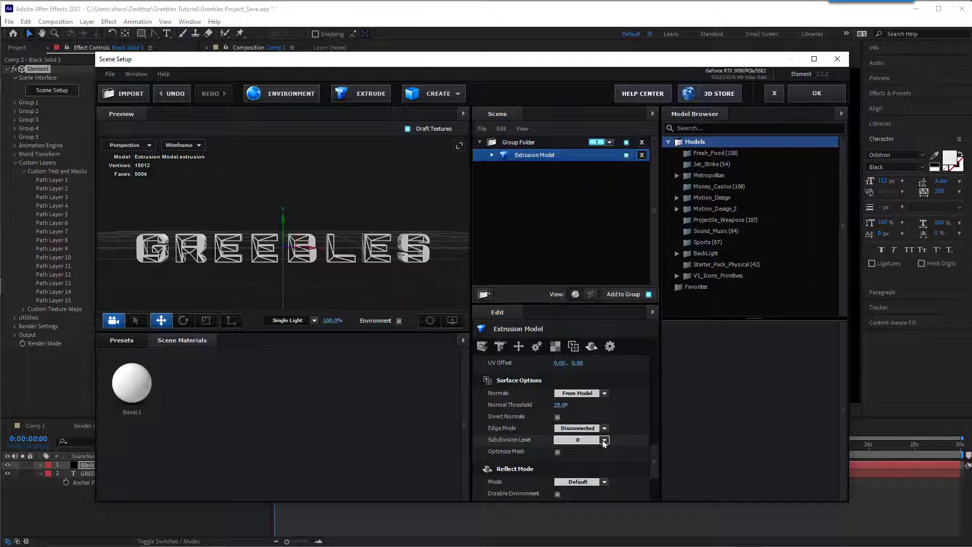
Set the extrusion model's Subdivision Level to 2 under Surface Options.
left_click(604, 440)
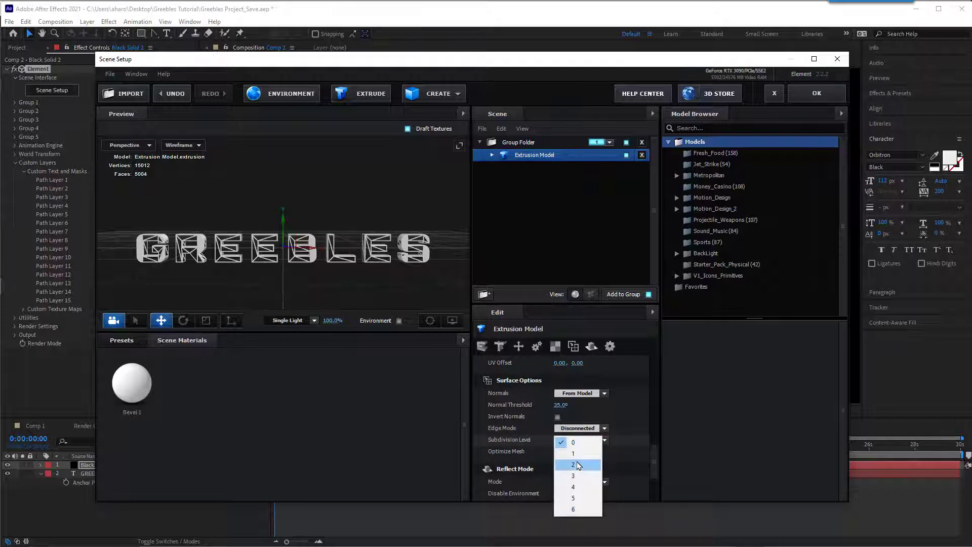
left_click(578, 465)
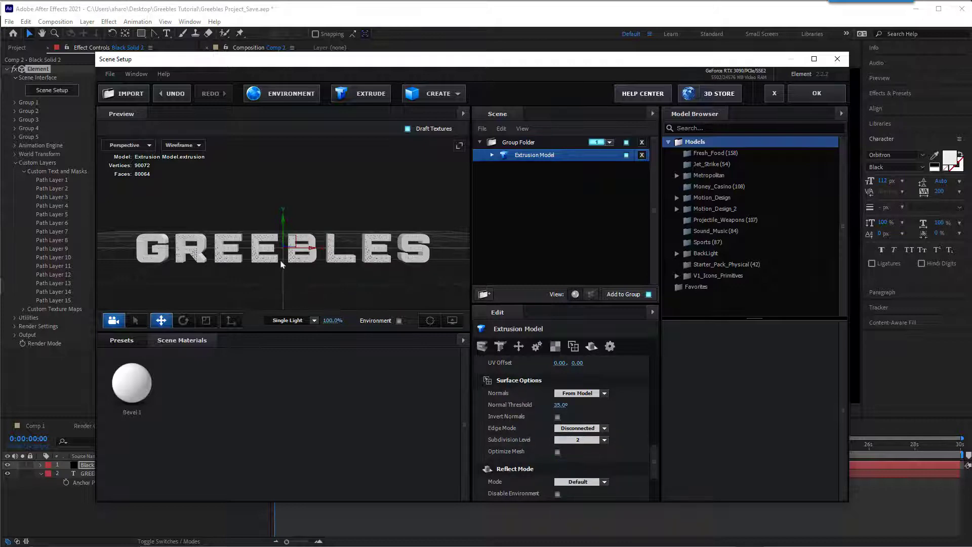
scroll(301, 252, "up", 6)
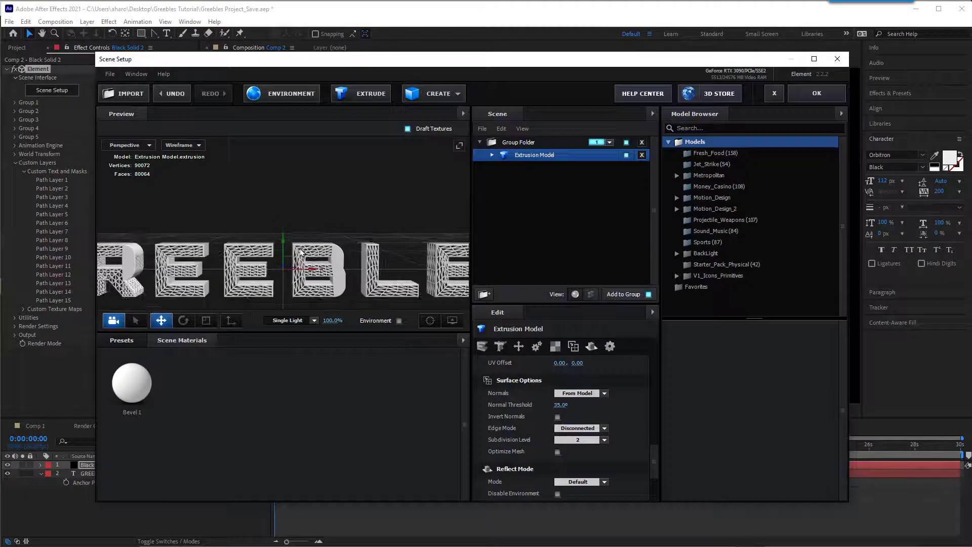
scroll(301, 252, "up", 3)
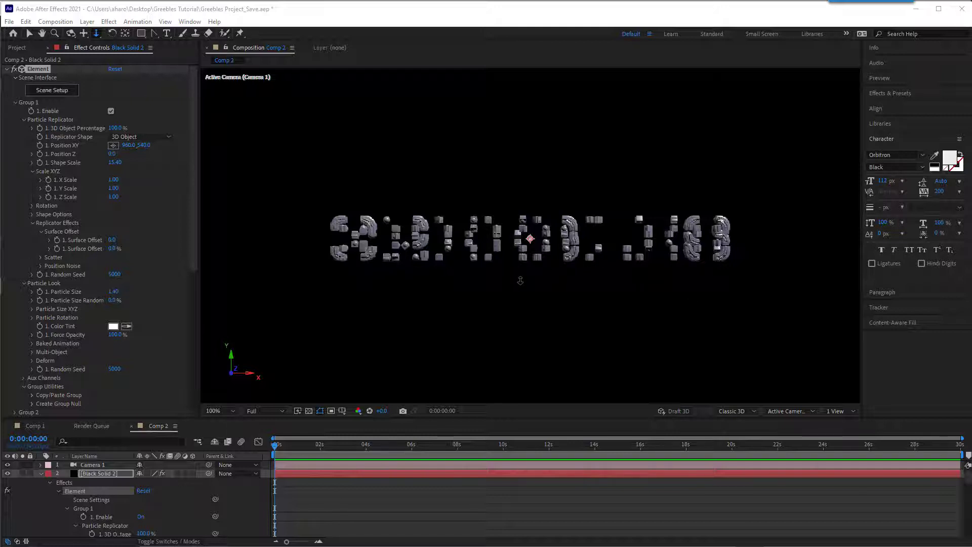
Orbit the camera with the Orbit Camera tool (C) to view the greebles at an angle.
key("c")
left_click_drag(518, 288, 554, 332)
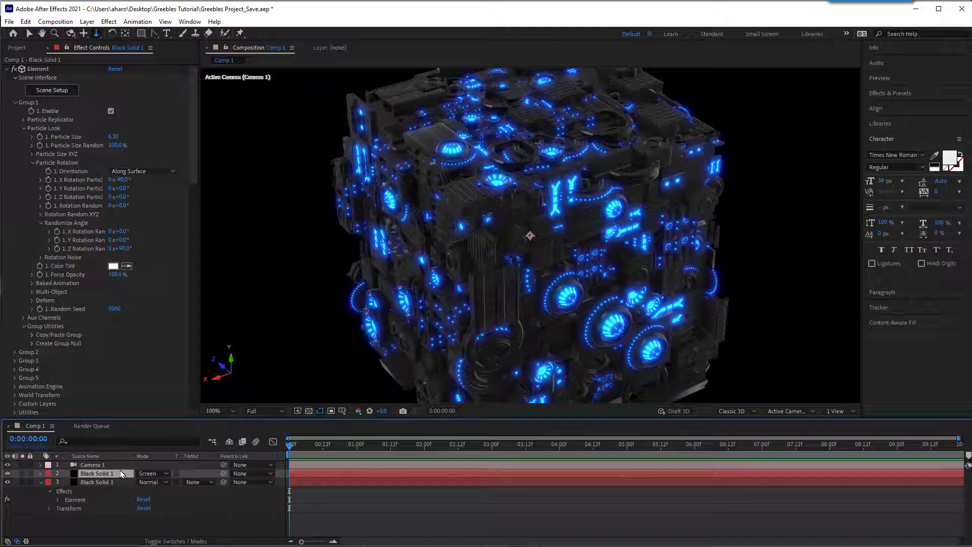
Delete the Screen-mode Black Solid 1 and select the remaining Black Solid 1.
key("Delete")
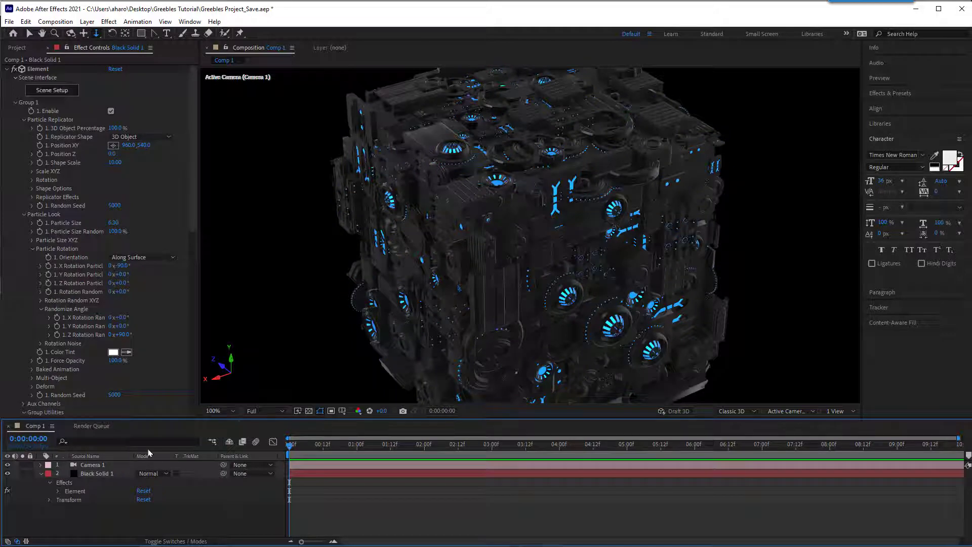
left_click(111, 465)
left_click(109, 474)
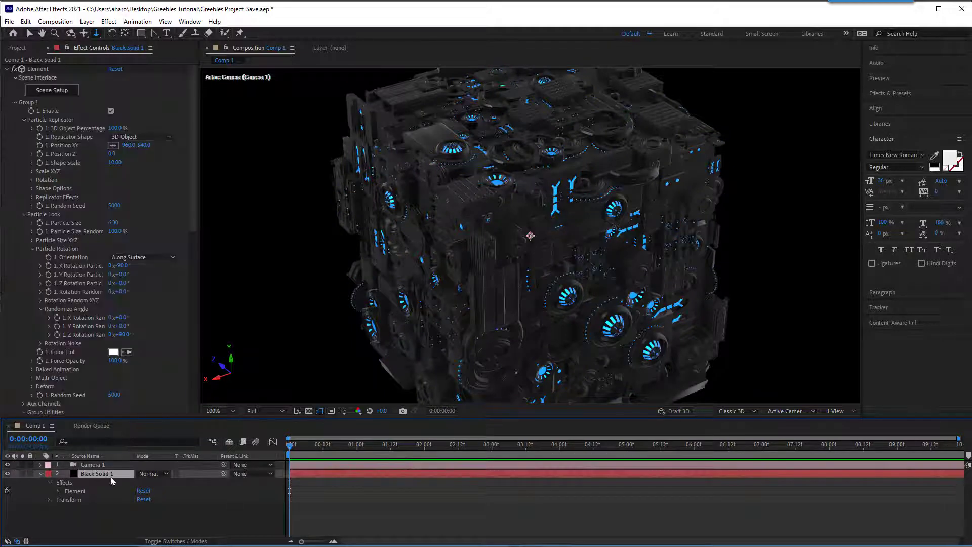
Import Greebles_Text.obj into Black Solid 1's Element scene with default import preferences.
left_click(64, 93)
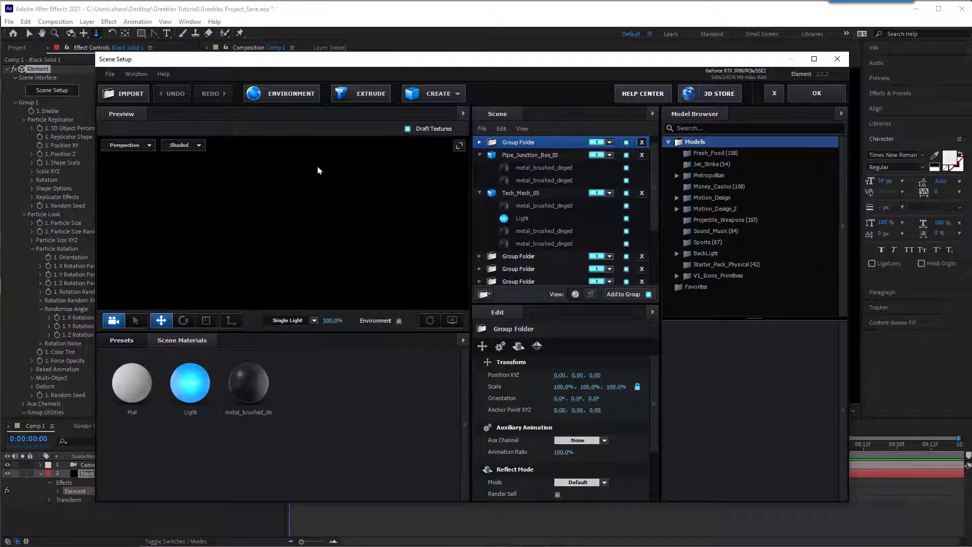
left_click(127, 94)
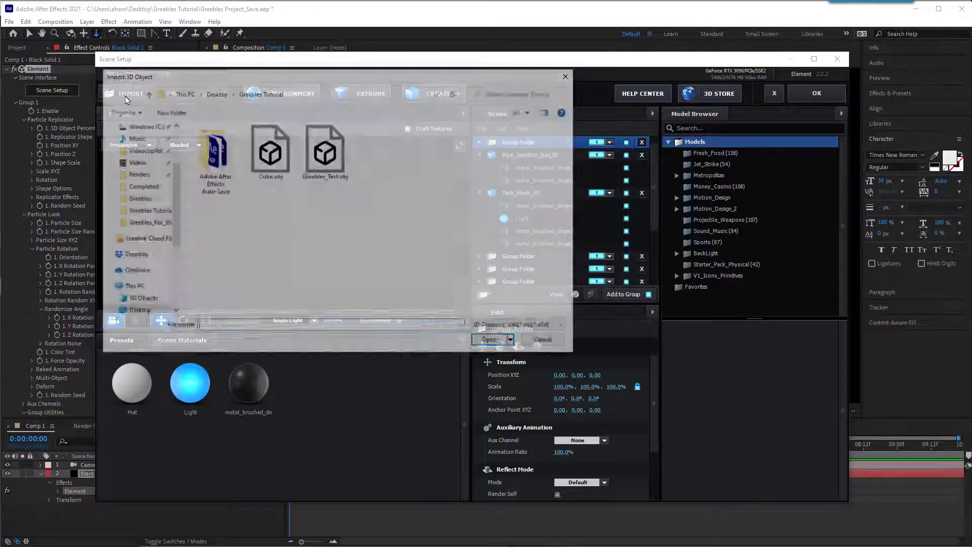
left_click(329, 153)
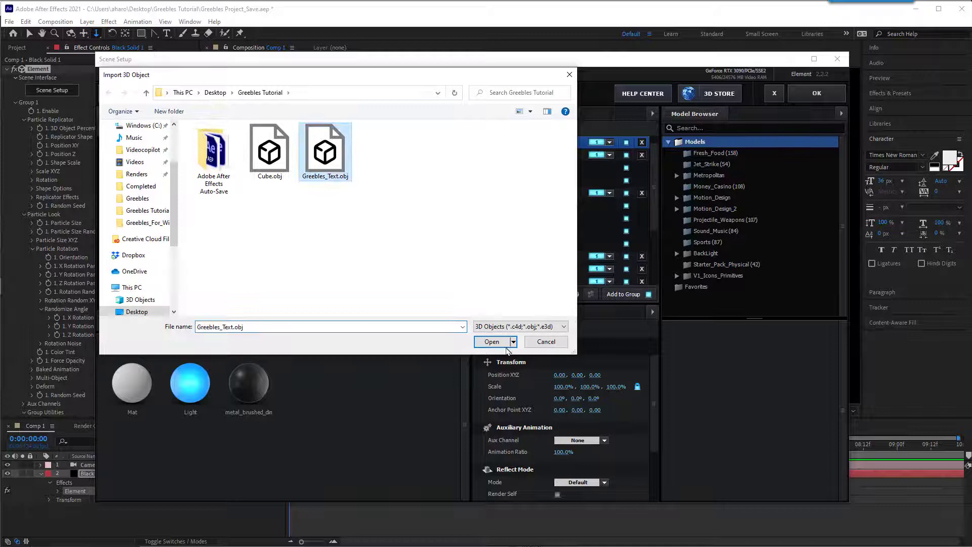
left_click(498, 344)
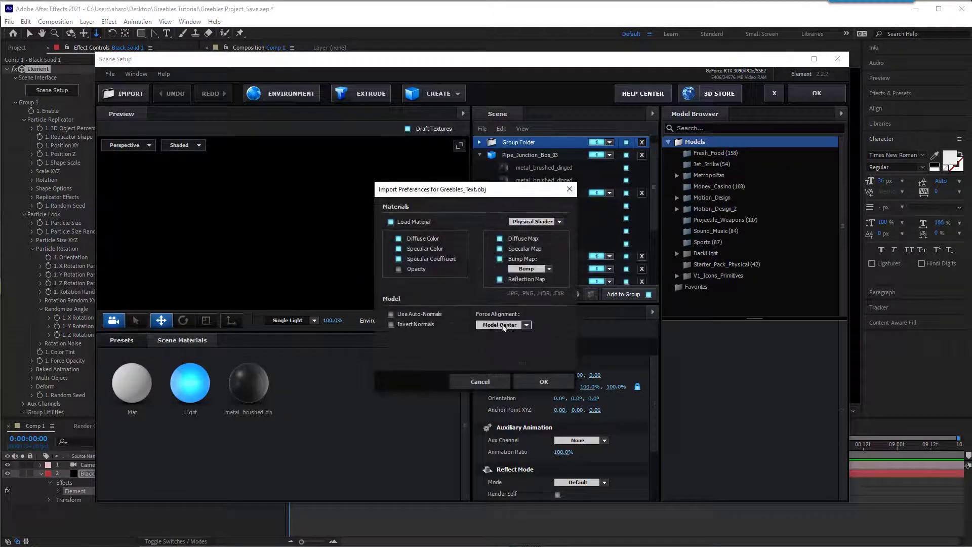
left_click(544, 381)
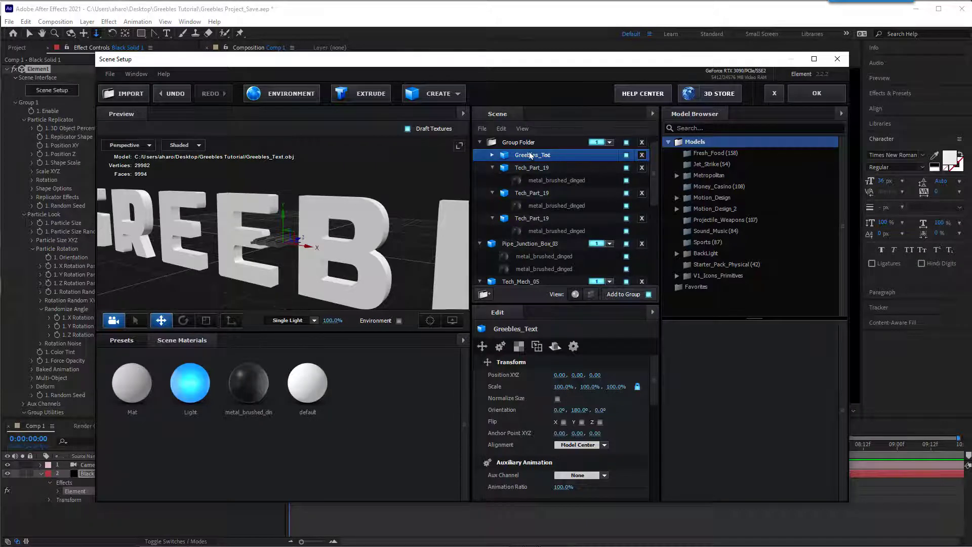
Move Greebles_Text out of the Group Folder, enable Normalize Size, and apply the scene.
left_click_drag(529, 155, 522, 145)
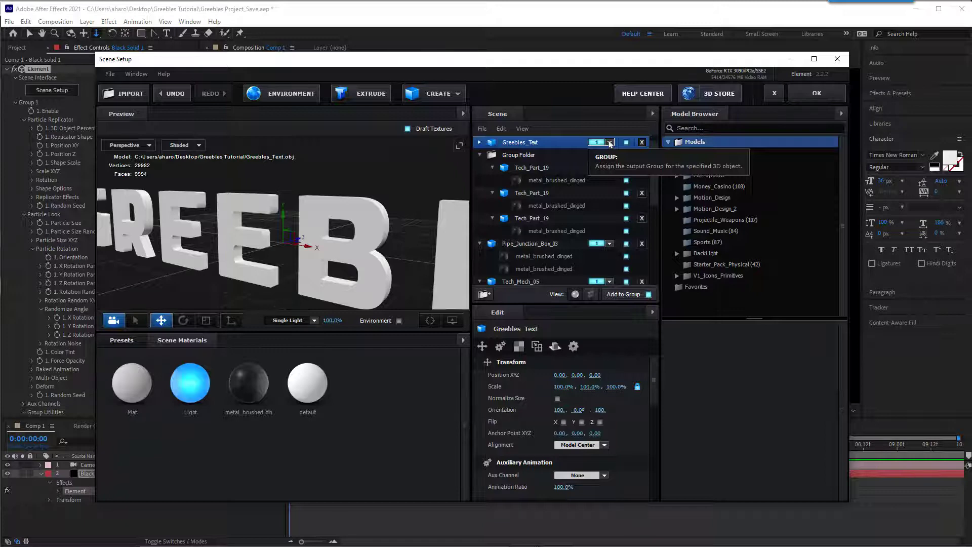
left_click(610, 143)
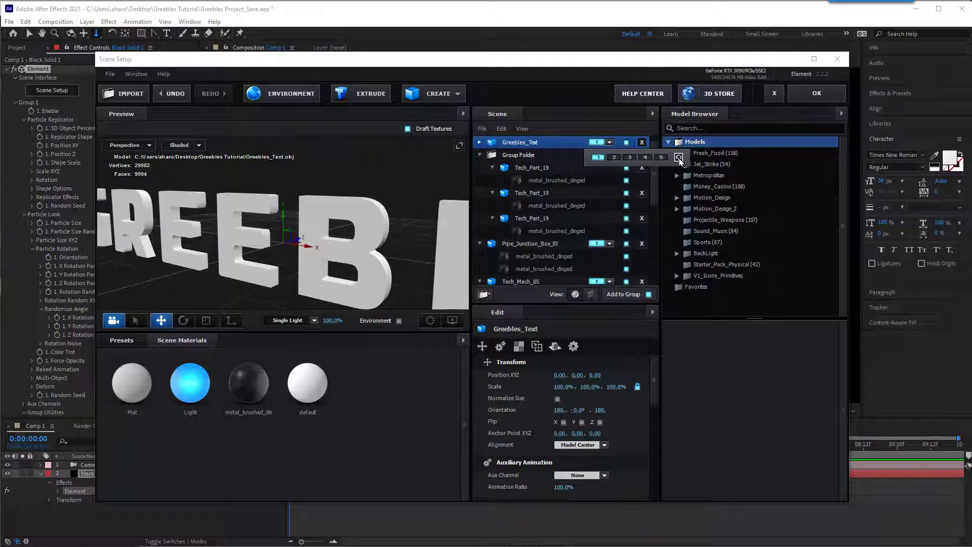
left_click(610, 144)
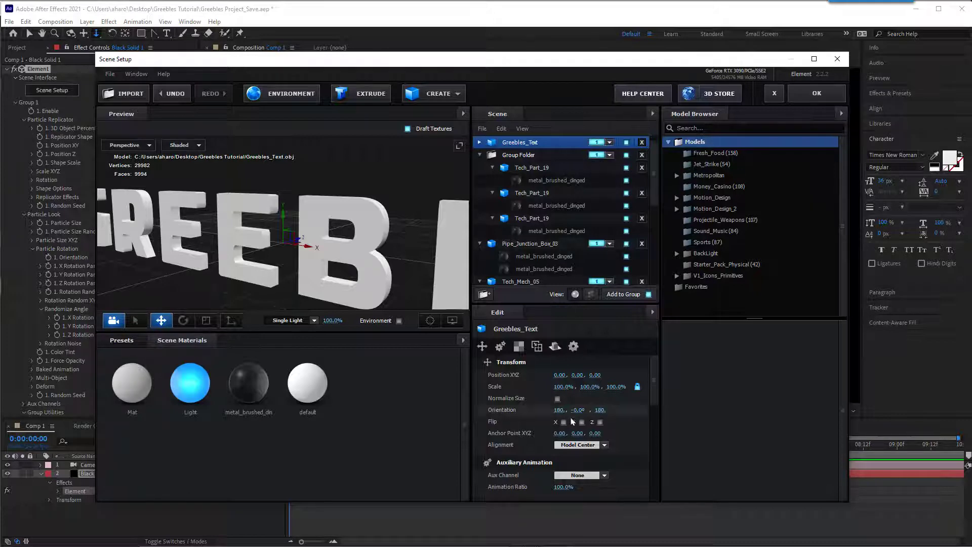
left_click(557, 399)
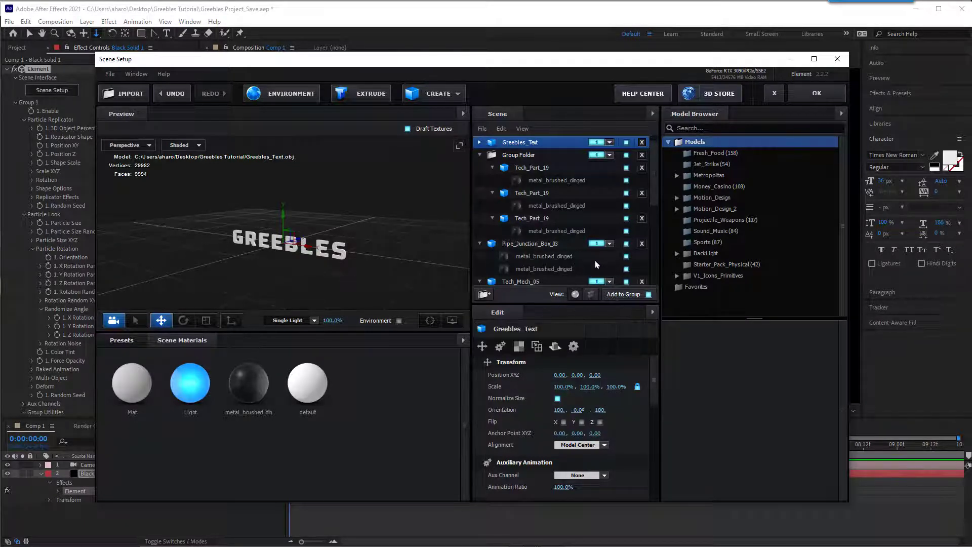
left_click(802, 101)
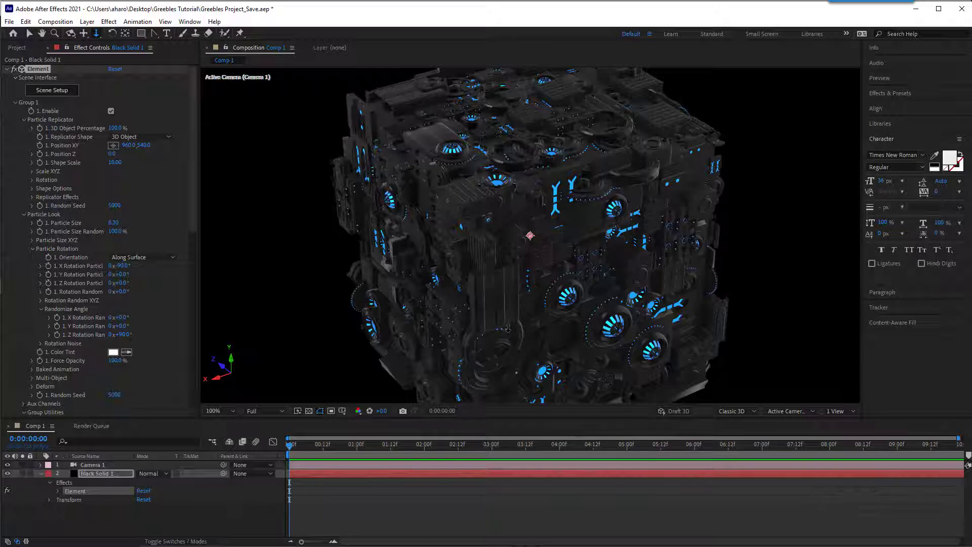
Delete both Cube models from the Element 3D Scene Setup and apply the scene.
left_click(44, 91)
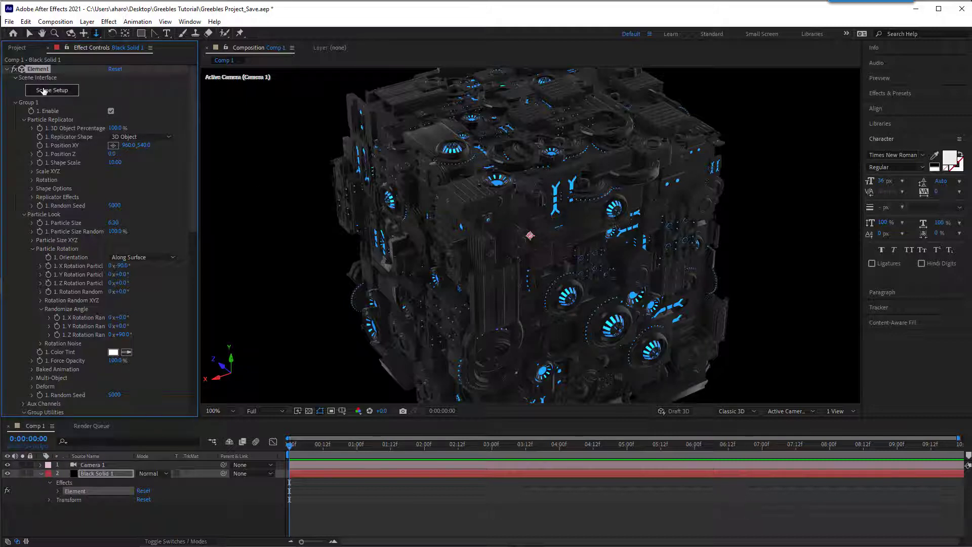
scroll(631, 265, "down", 3)
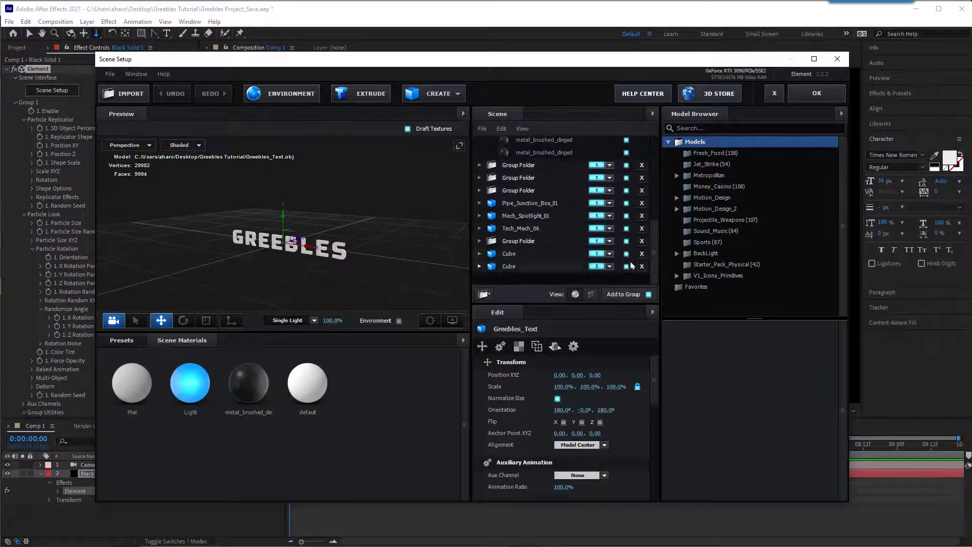
left_click(541, 254)
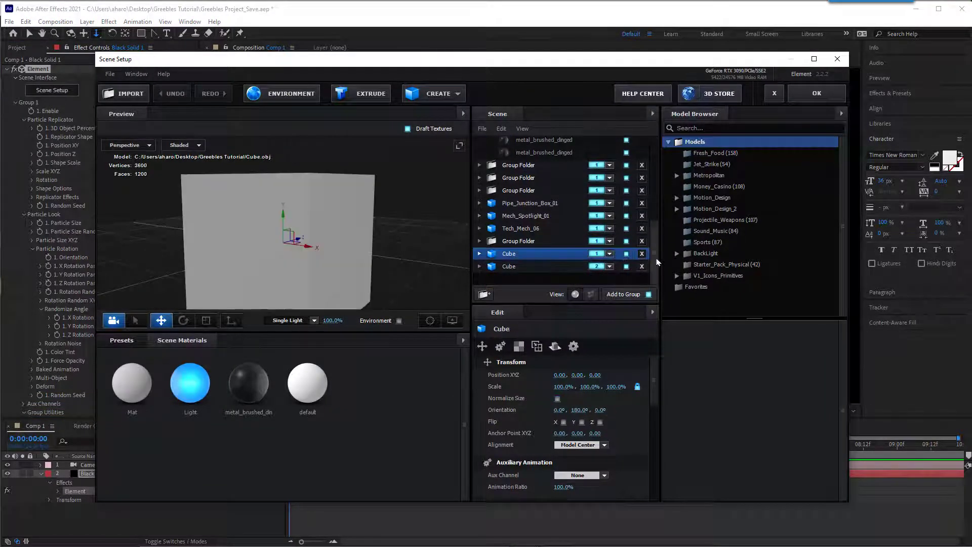
left_click(642, 254)
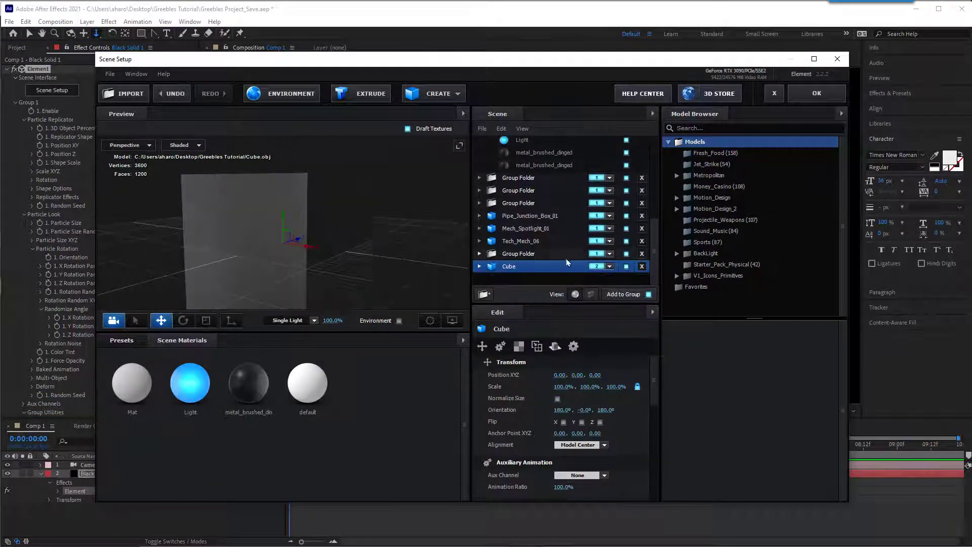
left_click(642, 266)
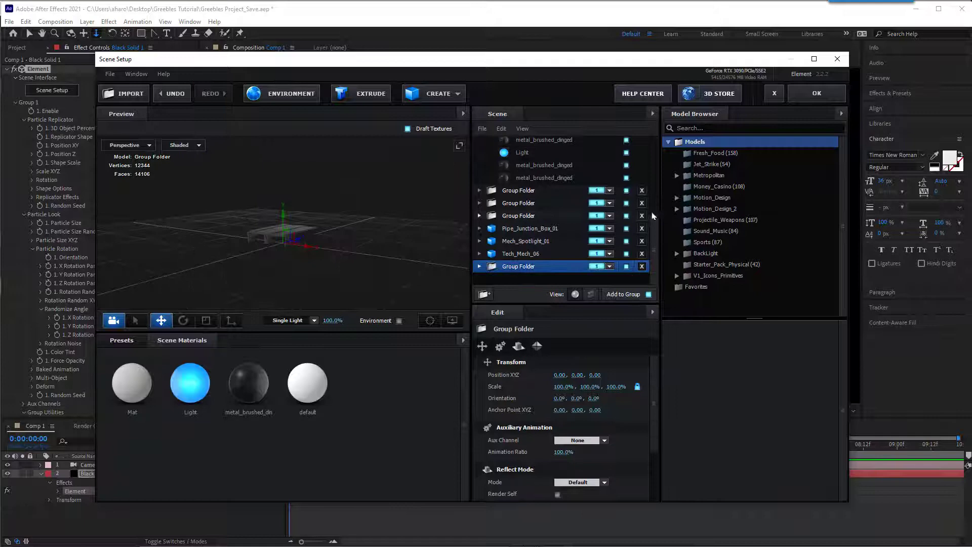
left_click(798, 96)
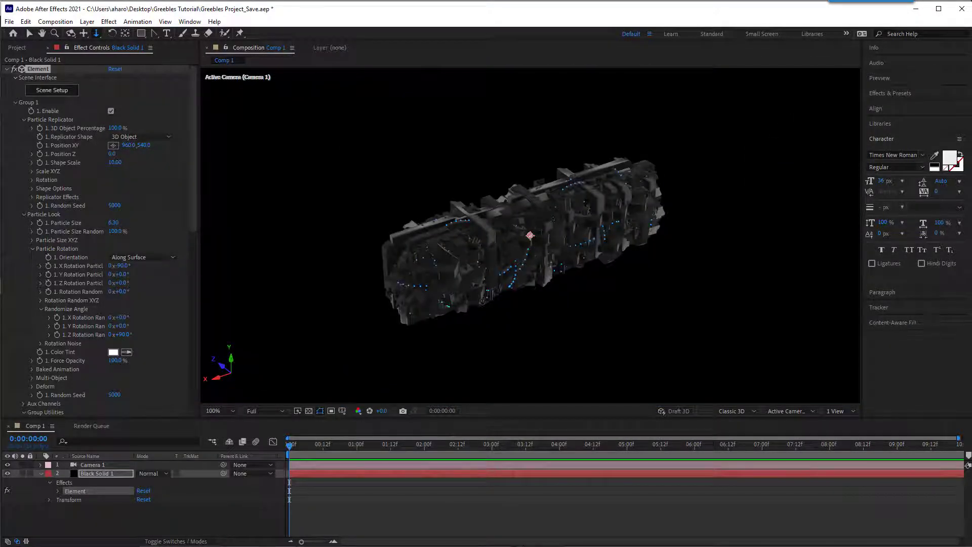
Increase Shape Scale and lower Particle Size for finer, larger greeble lettering.
key("c")
left_click_drag(501, 284, 683, 290)
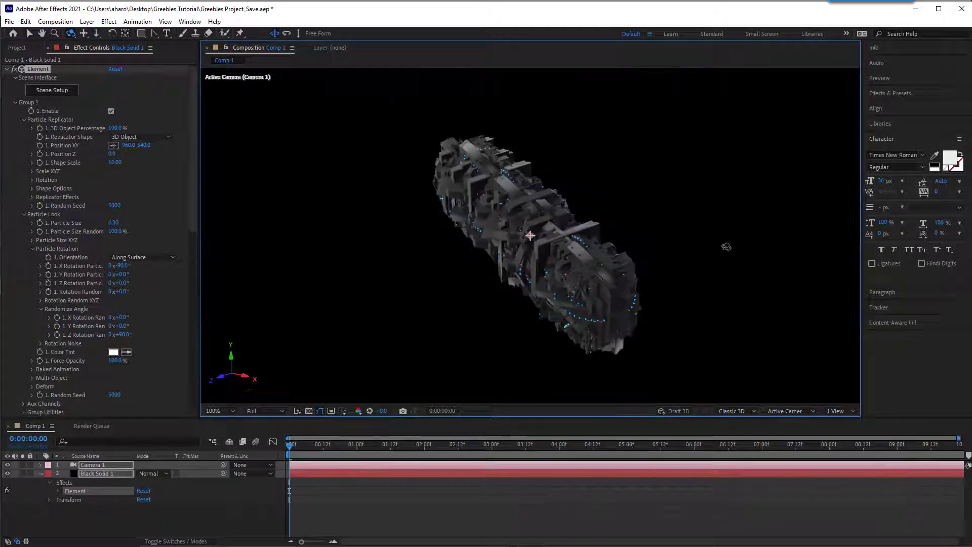
key("ctrl+z")
key("ctrl+z")
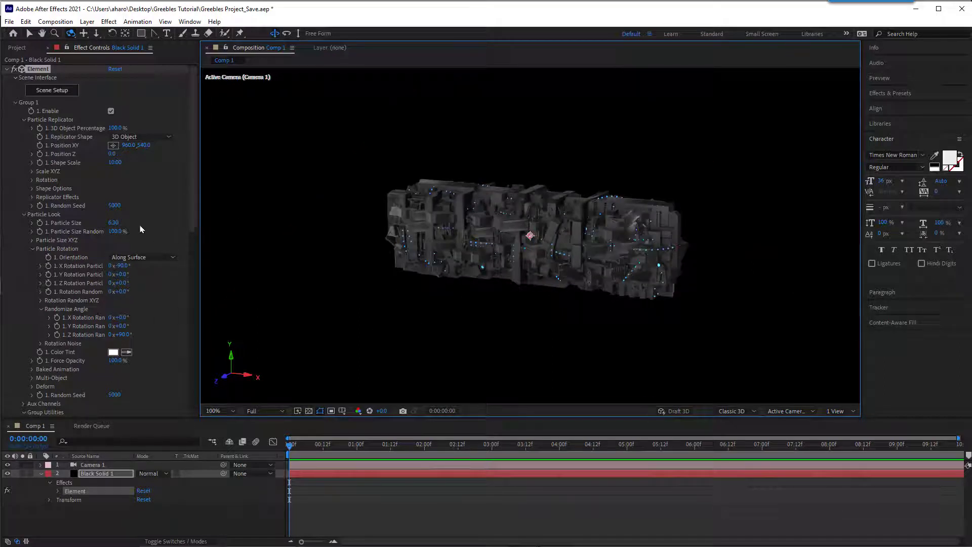
left_click_drag(114, 162, 187, 162)
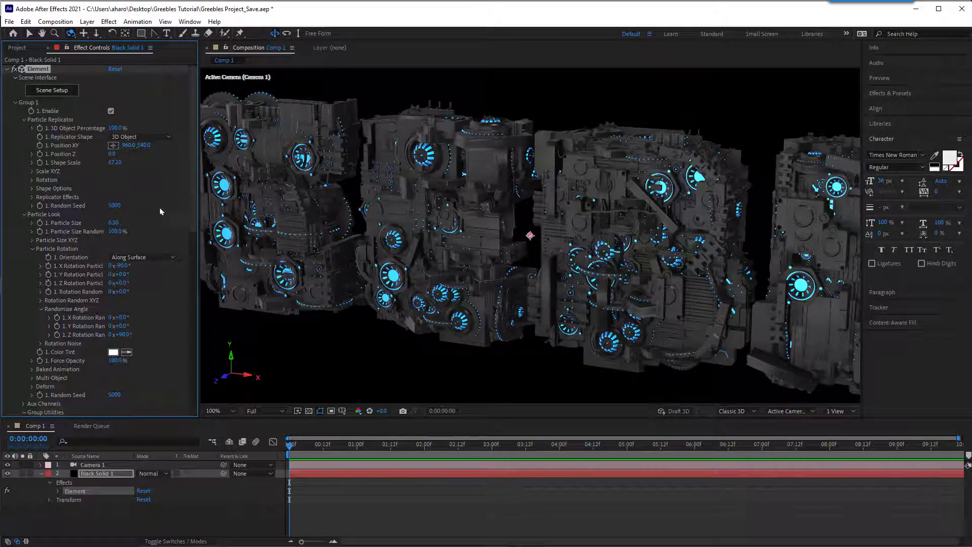
left_click_drag(114, 222, 102, 231)
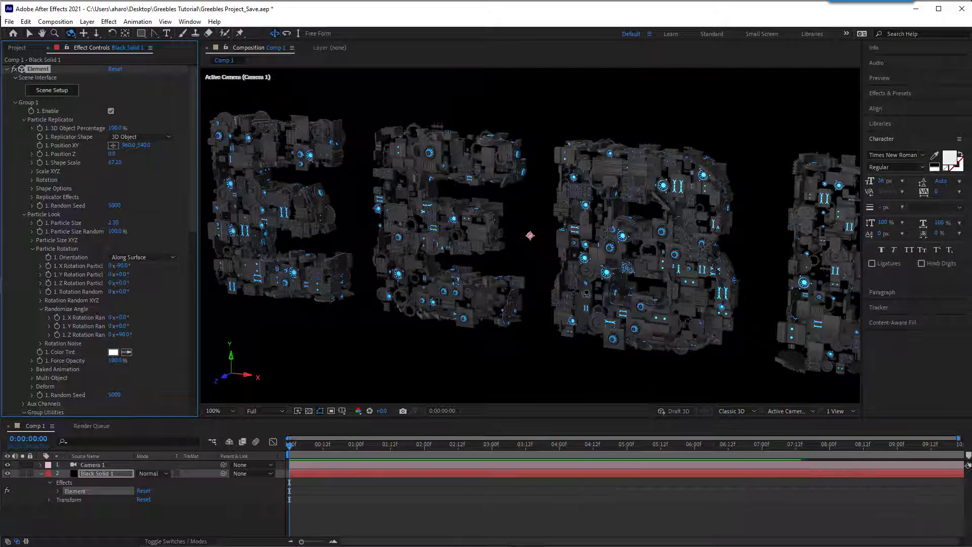
Dolly the camera back to frame the whole GREEBLES word.
key("c")
key("c")
left_click_drag(581, 268, 567, 437)
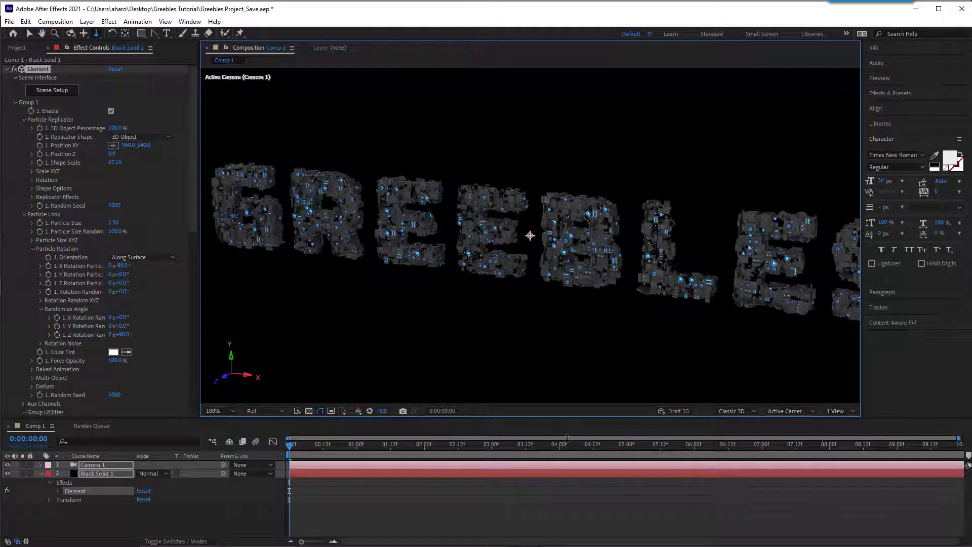
left_click_drag(560, 481, 560, 501)
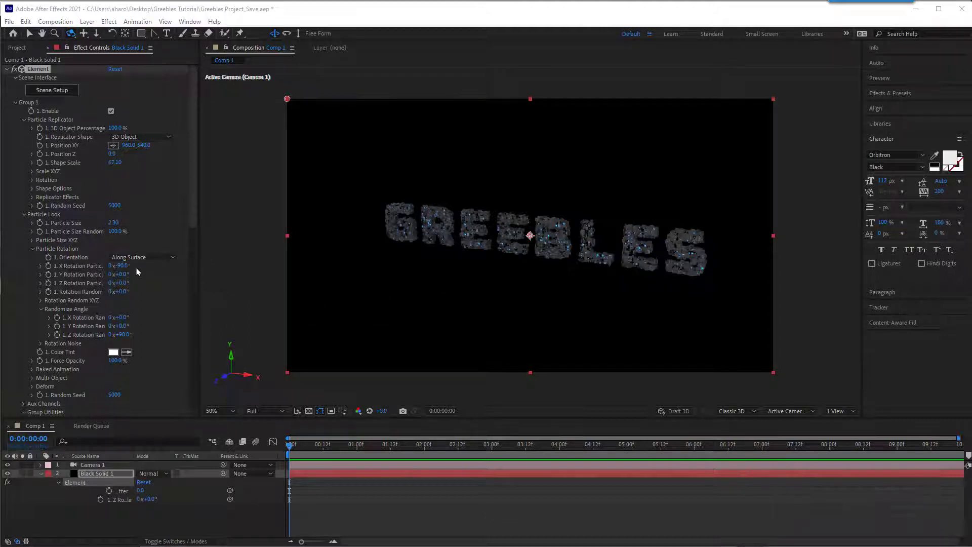
Set Replicator Effects > Scatter Z Scatter to 330.
left_click(33, 197)
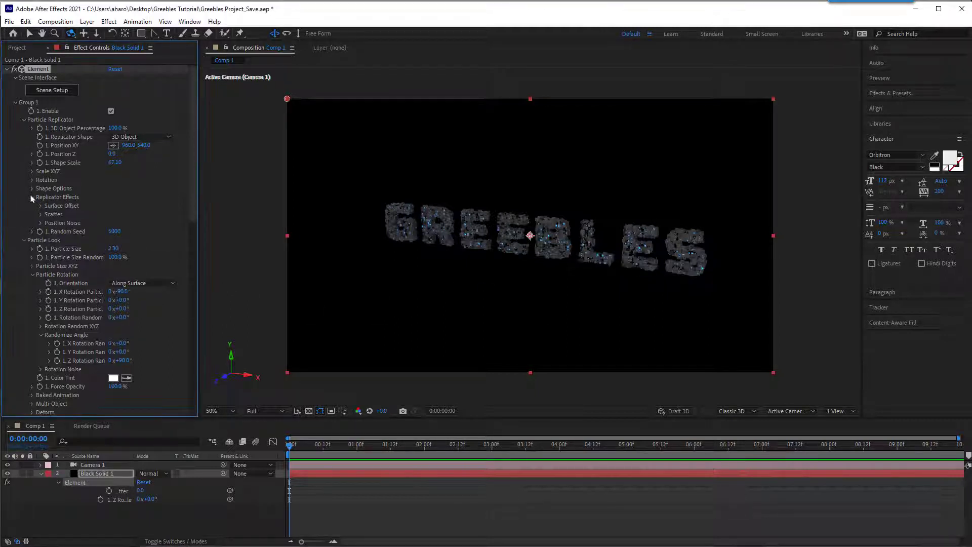
left_click(41, 214)
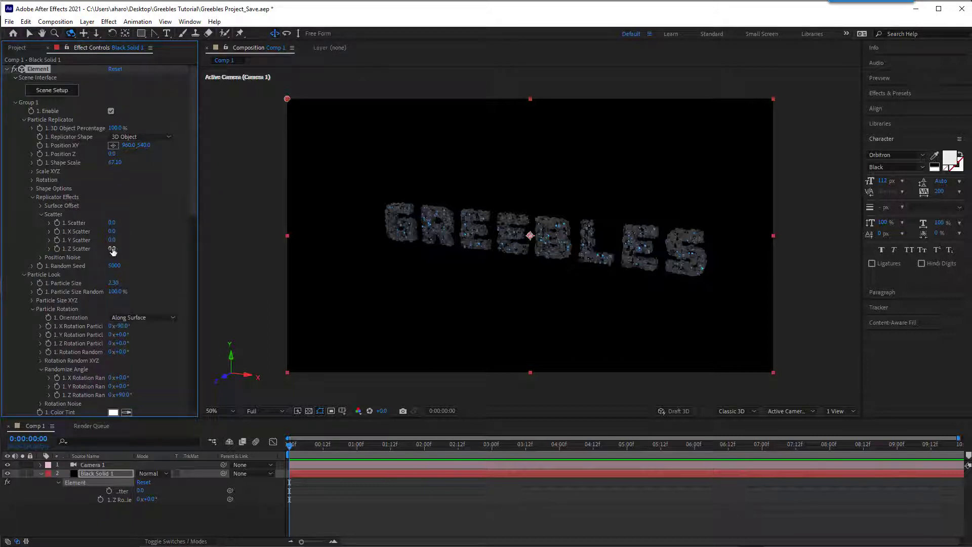
left_click_drag(112, 248, 178, 248)
right_click(785, 245)
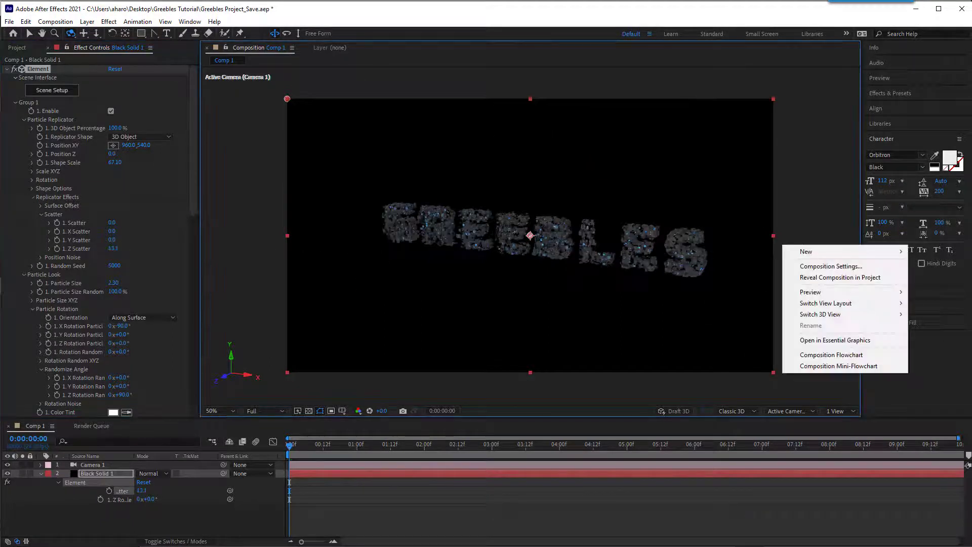
left_click(93, 262)
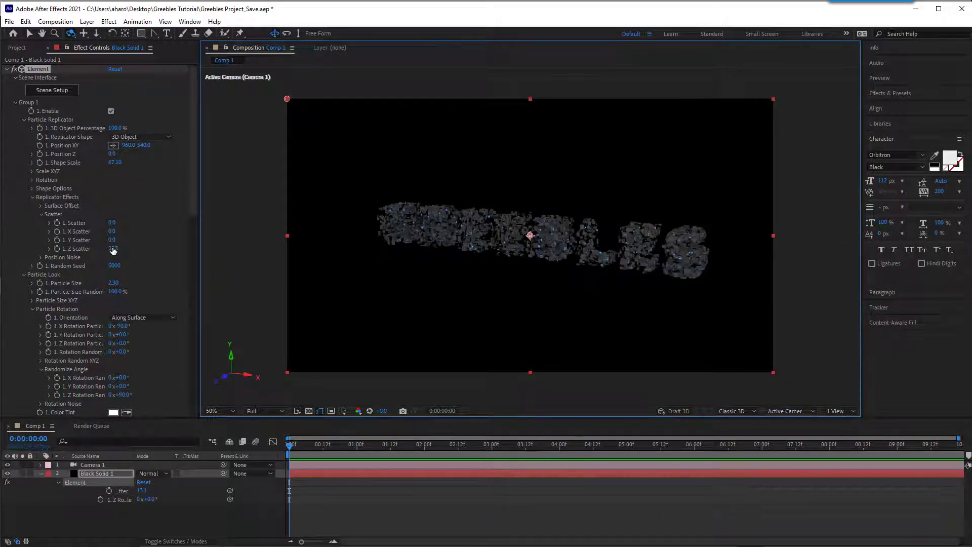
left_click_drag(112, 250, 264, 250)
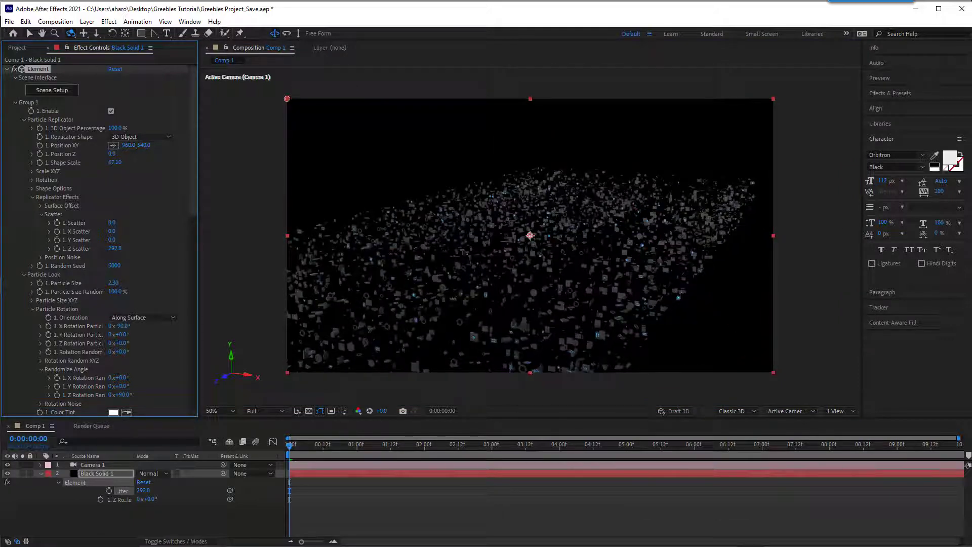
left_click_drag(114, 248, 134, 248)
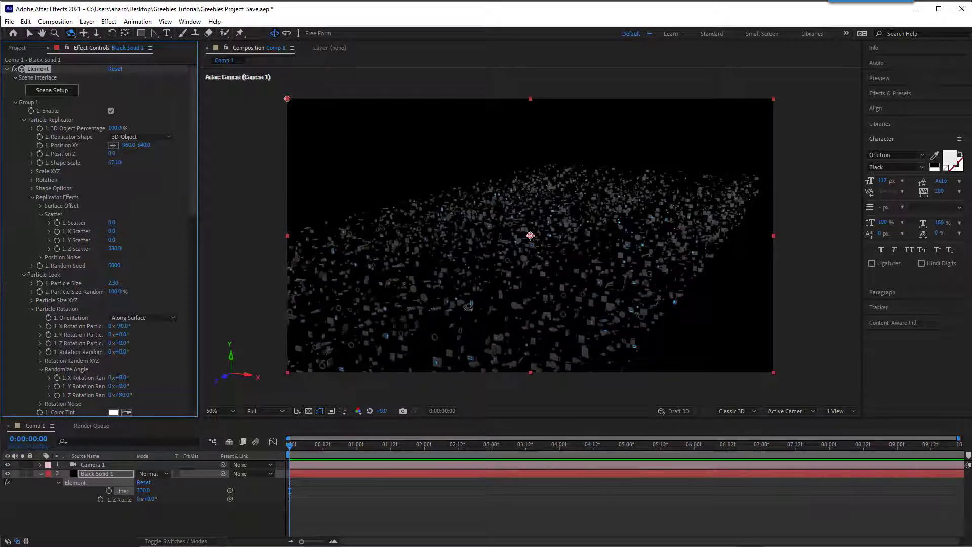
Orbit the camera to inspect the scattered particle cloud.
left_click(473, 285)
left_click_drag(474, 285, 496, 272)
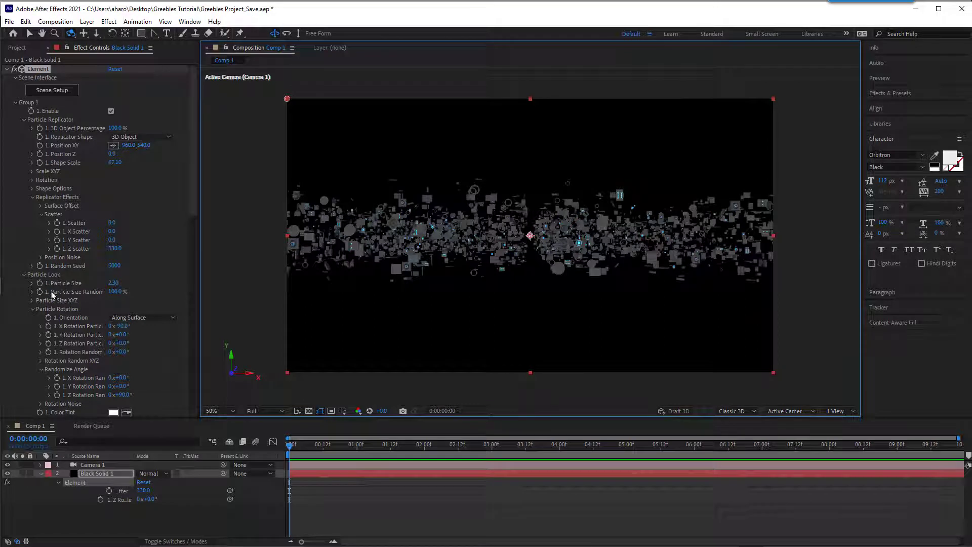
scroll(53, 294, "down", 3)
scroll(53, 299, "down", 3)
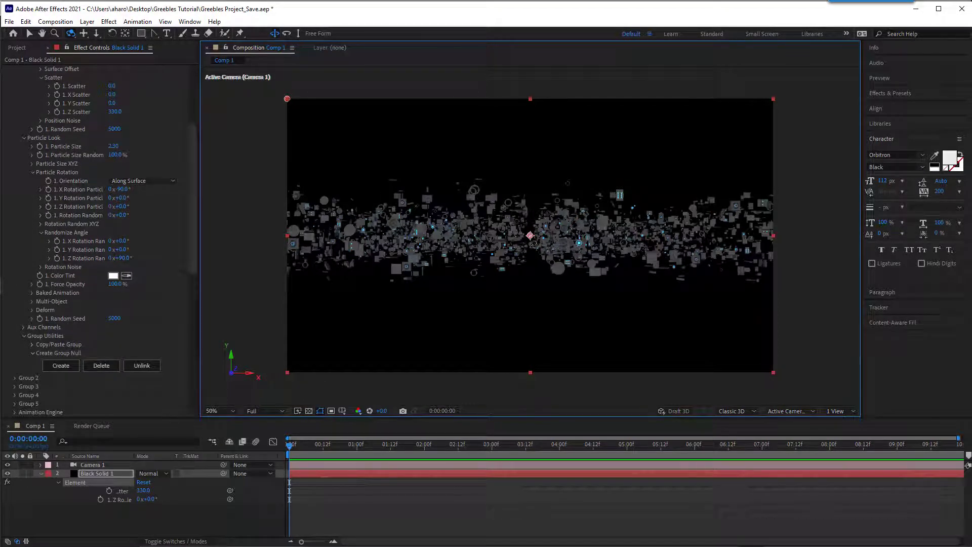
Create a Group 1 Null and keyframe Z Scatter to 0 at 0:00:02:12.
left_click(61, 365)
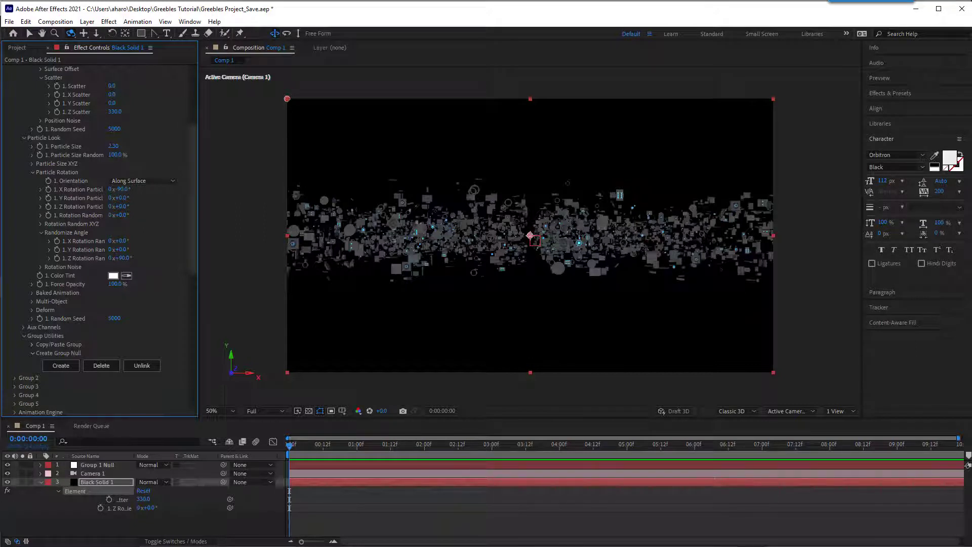
scroll(85, 240, "up", 5)
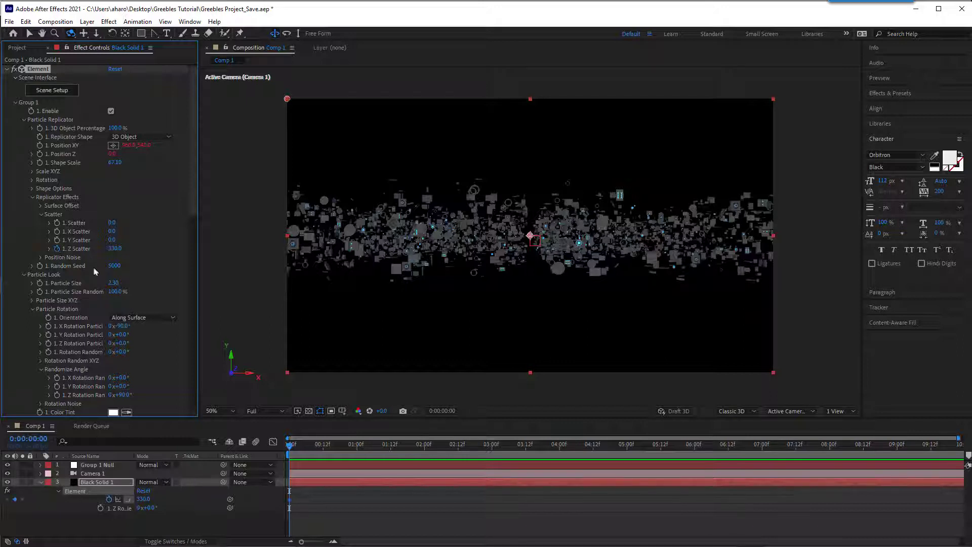
left_click_drag(363, 447, 459, 465)
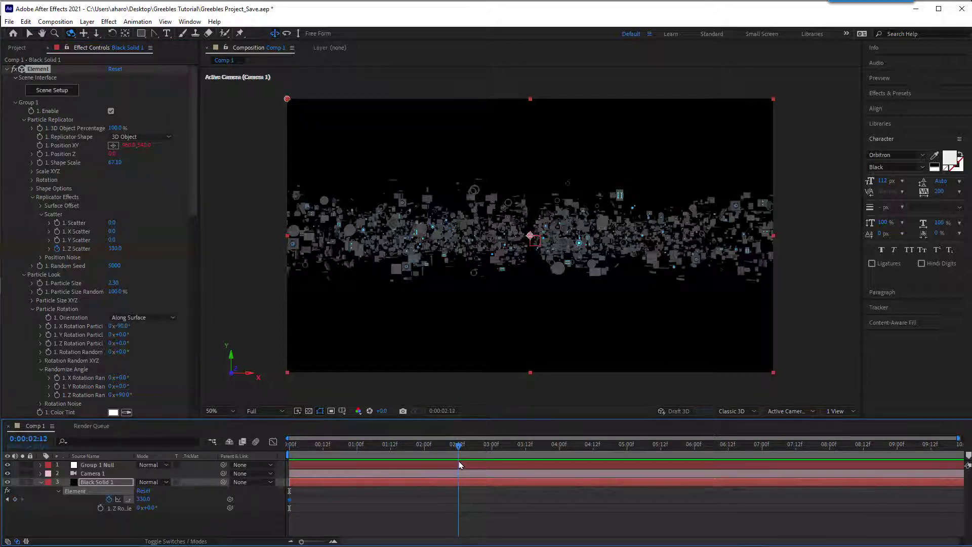
left_click(114, 249)
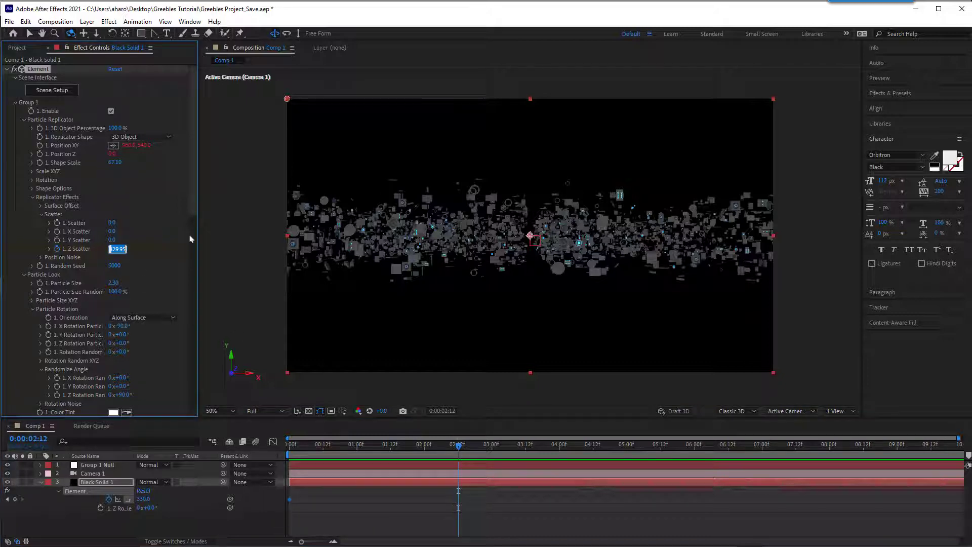
type("0")
key("Return")
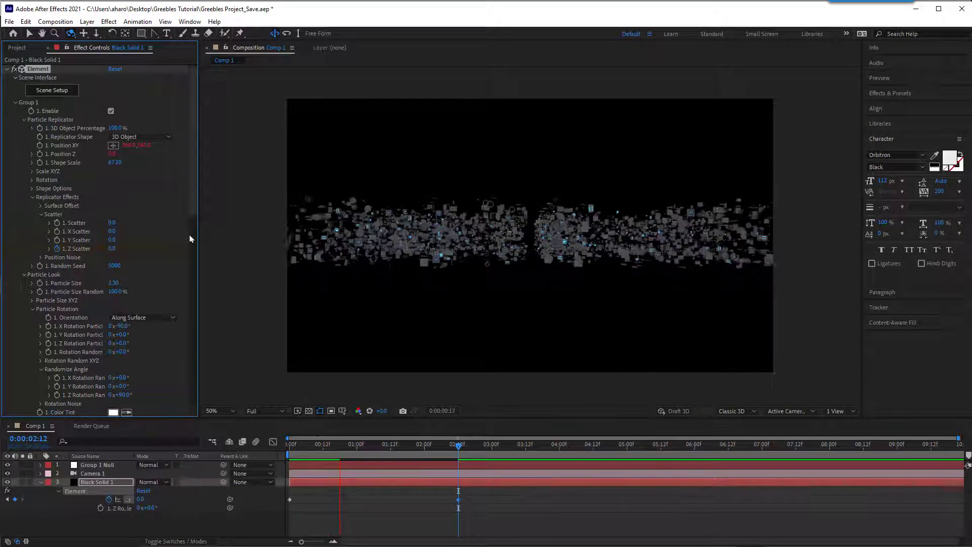
key("space")
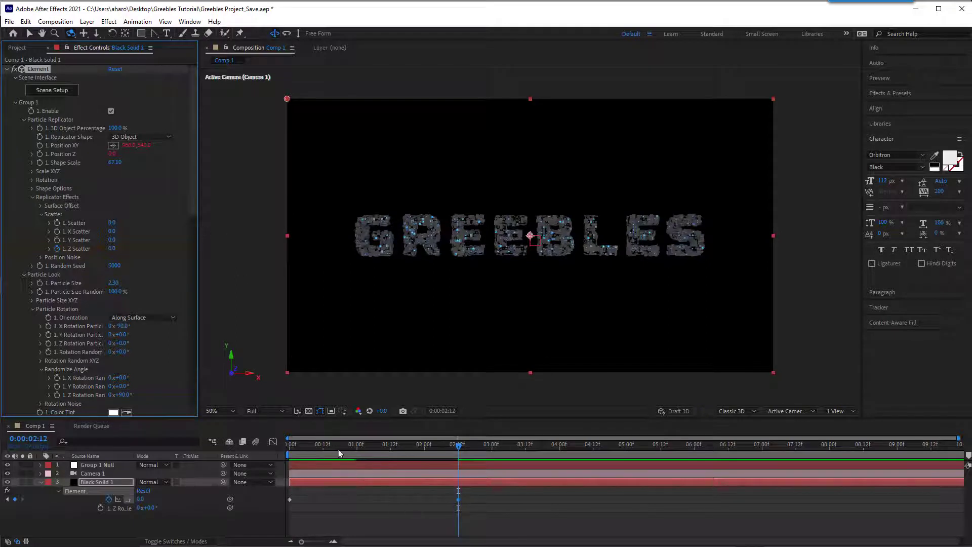
key("Home")
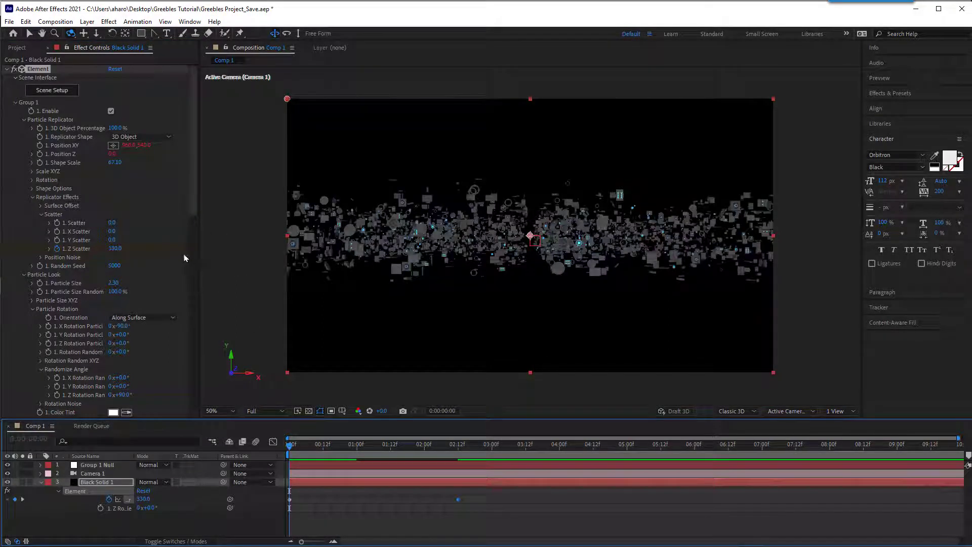
Keyframe Group 1 Null's Position and place that keyframe at 2:12.
left_click(94, 464)
key("p")
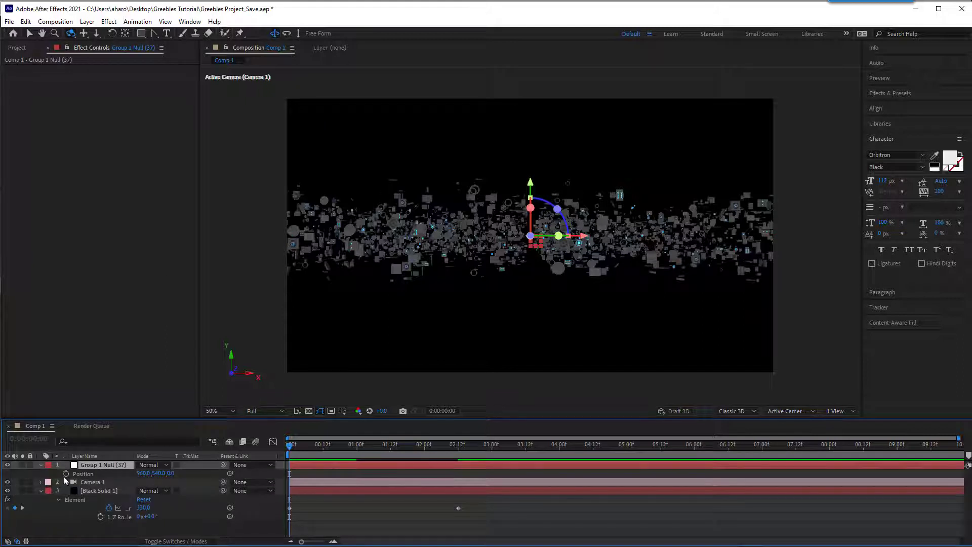
left_click(66, 474)
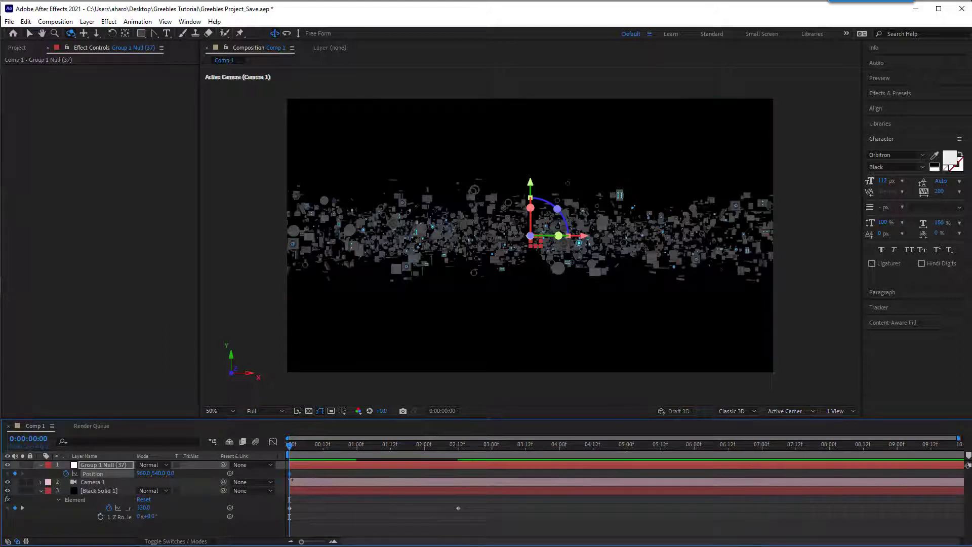
left_click_drag(290, 473, 328, 484)
left_click_drag(449, 504, 459, 506)
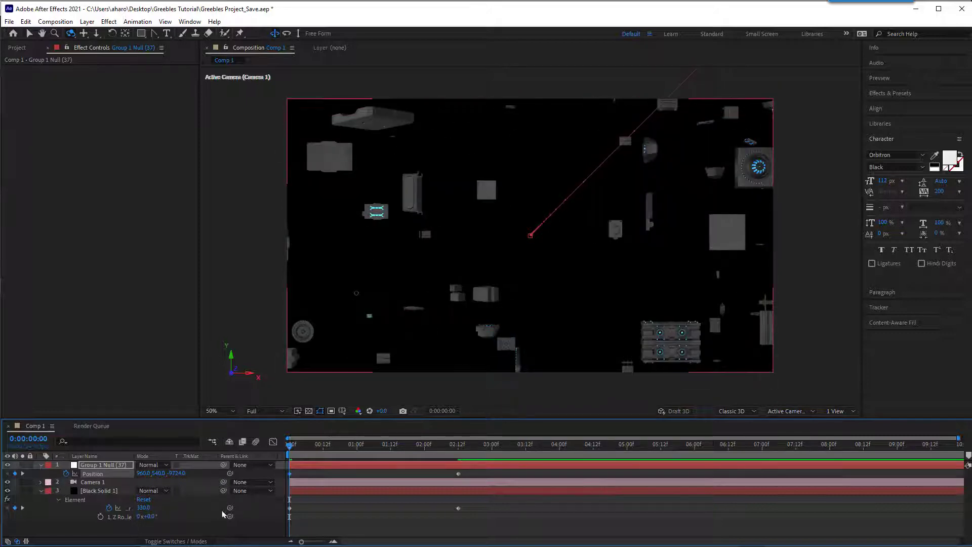
Apply Easy Ease to the Position and Z Scatter keyframes and preview the fly-in.
left_click_drag(470, 473, 450, 521)
right_click(459, 474)
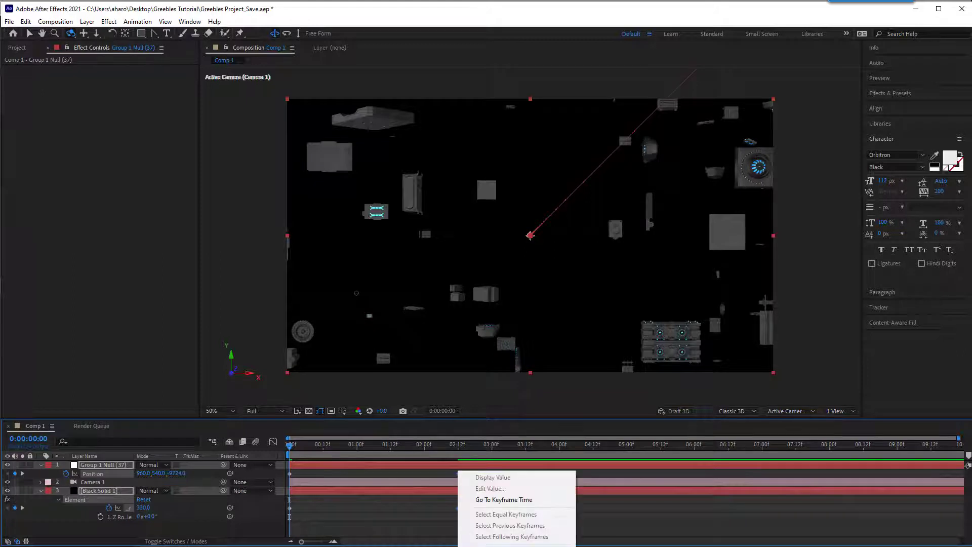
key("F9")
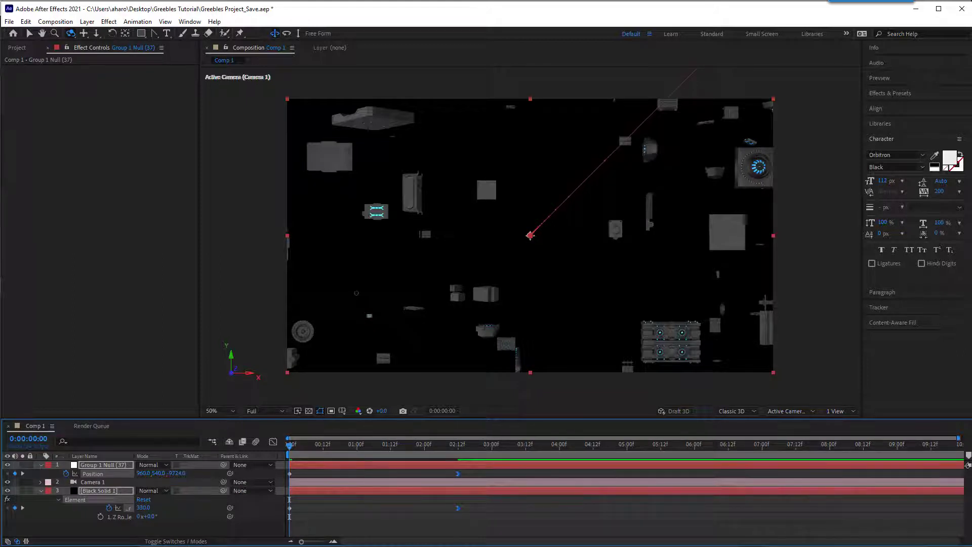
key("space")
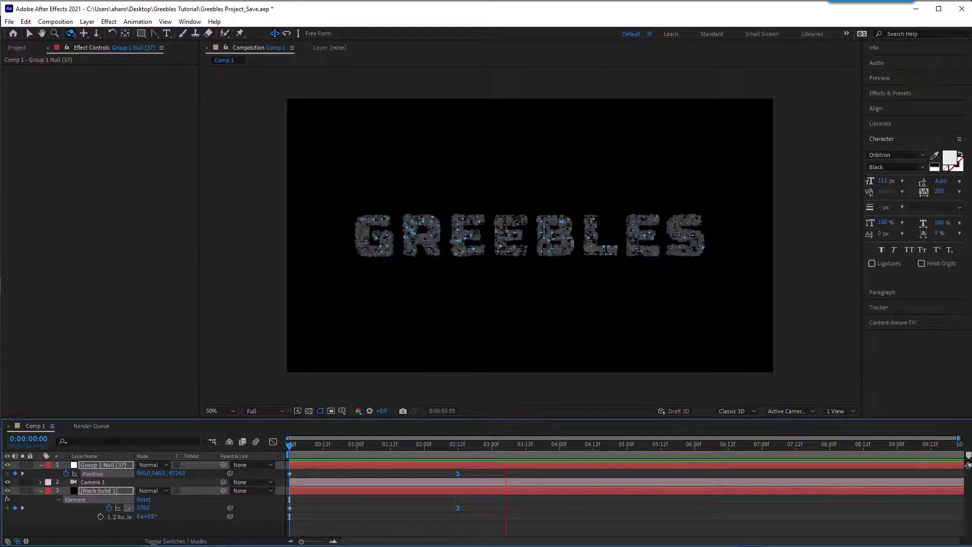
key("space")
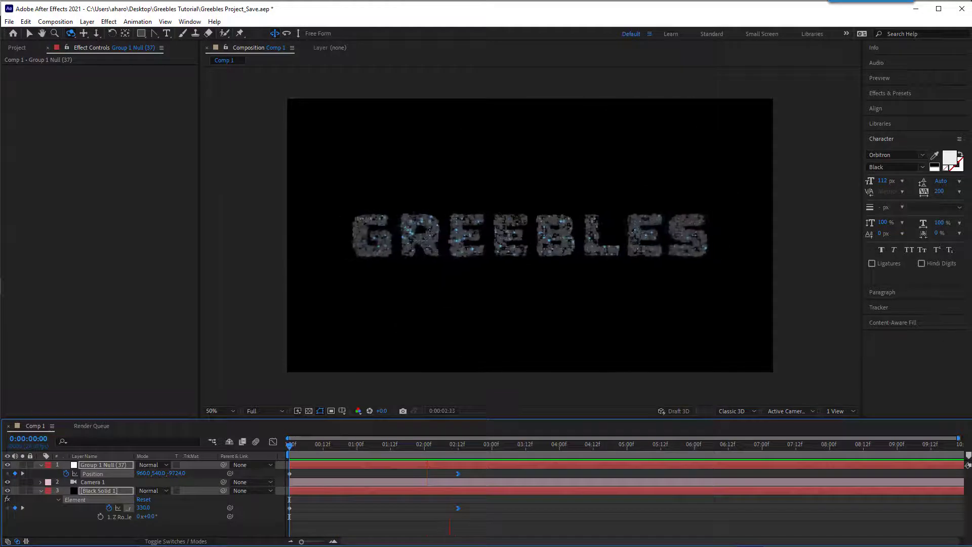
key("space")
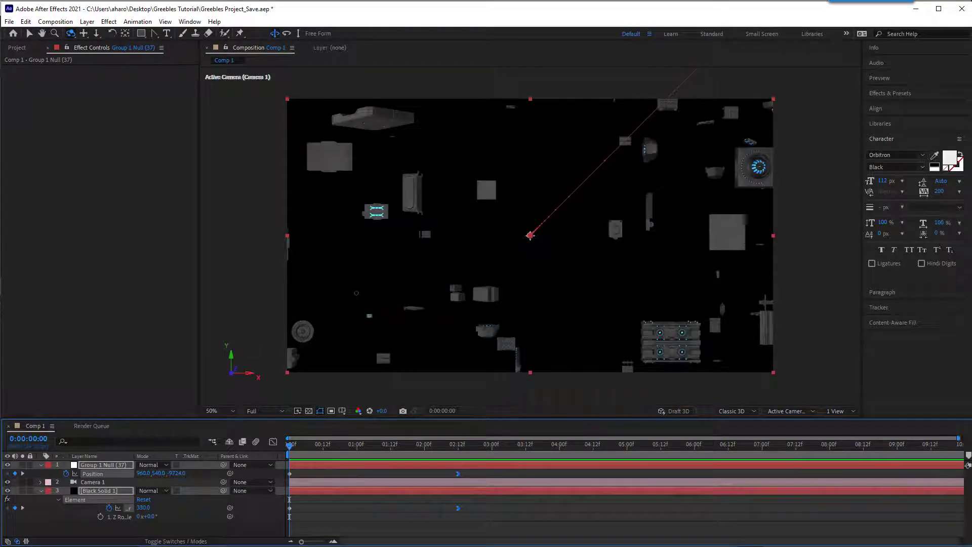